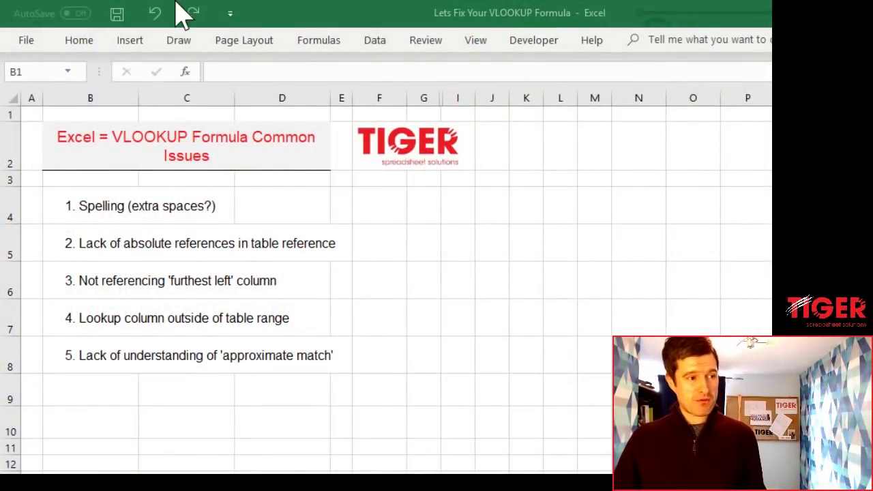
Go from the Spelling issue in the Common Issues list to the VLOOKUP example sheet
{"action": "left_click", "coordinate": [111, 201]}
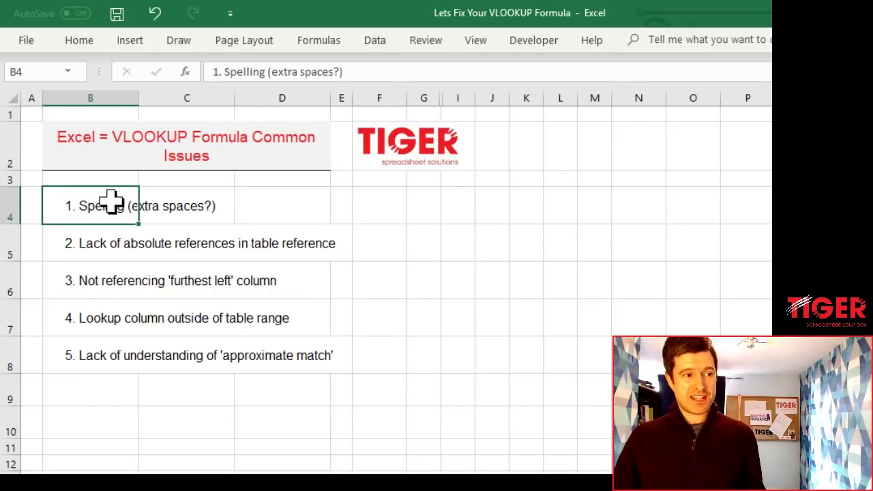
{"action": "left_click", "coordinate": [314, 179]}
{"action": "key", "text": "ctrl+Page_Down"}
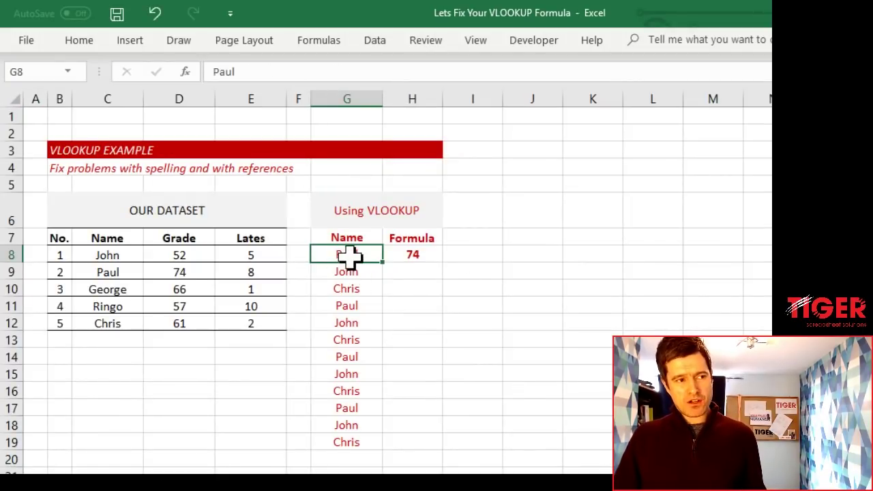
Change G8's Paul to Pauls so H8 returns #N/A, then undo the edit
{"action": "double_click", "coordinate": [403, 254]}
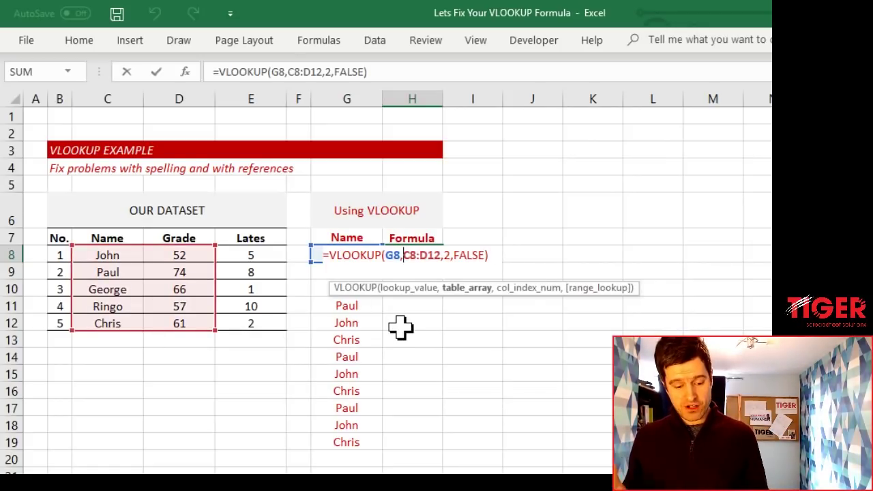
{"action": "key", "text": "ctrl+Return"}
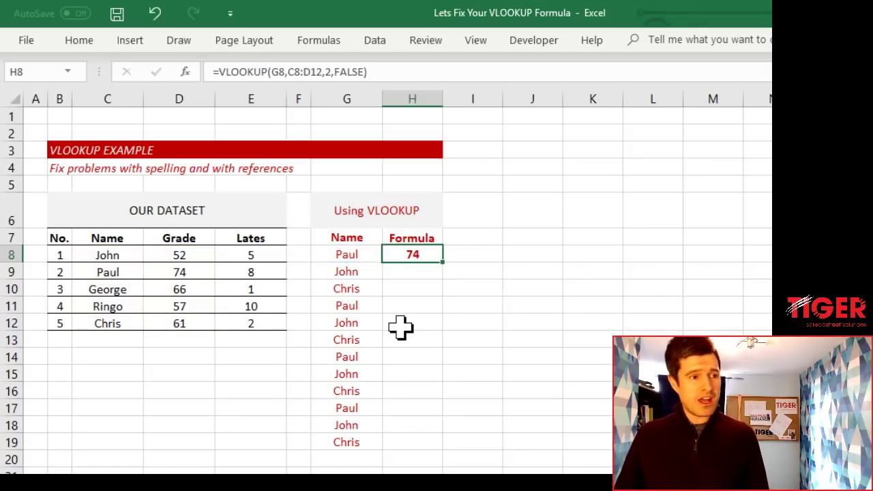
{"action": "key", "text": "Left"}
{"action": "key", "text": "F2"}
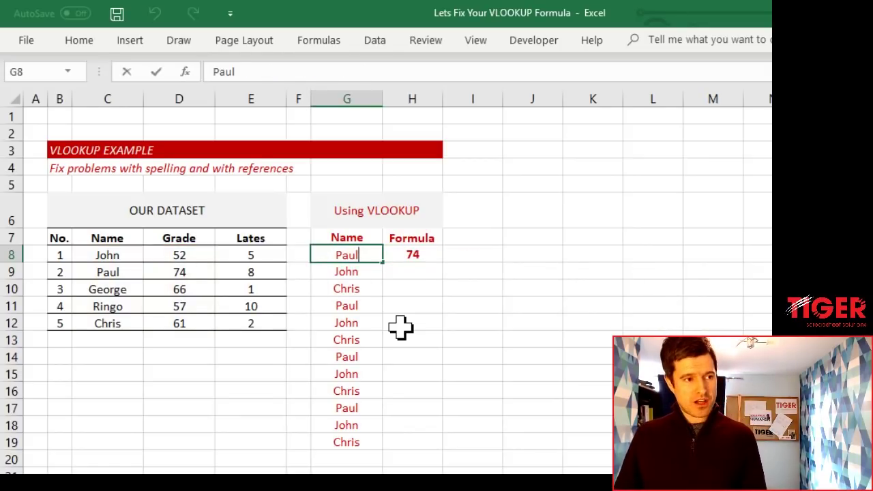
{"action": "type", "text": "s"}
{"action": "key", "text": "Return"}
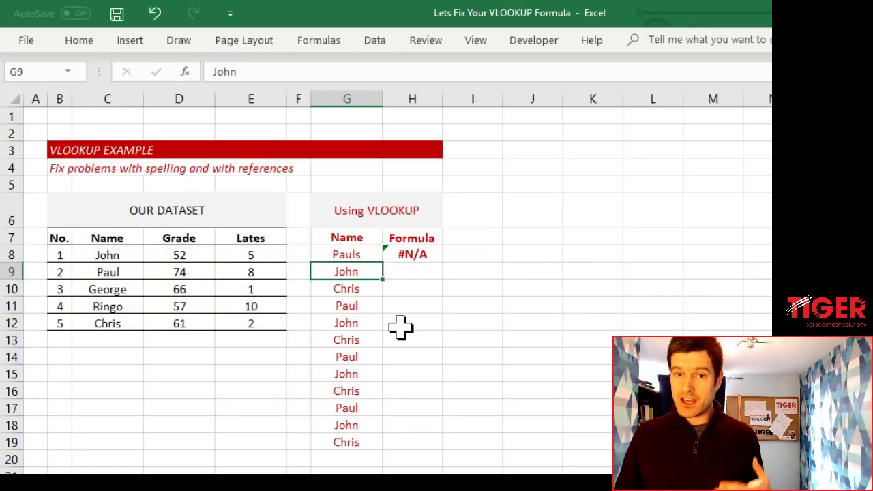
{"action": "key", "text": "Up"}
{"action": "key", "text": "ctrl+z"}
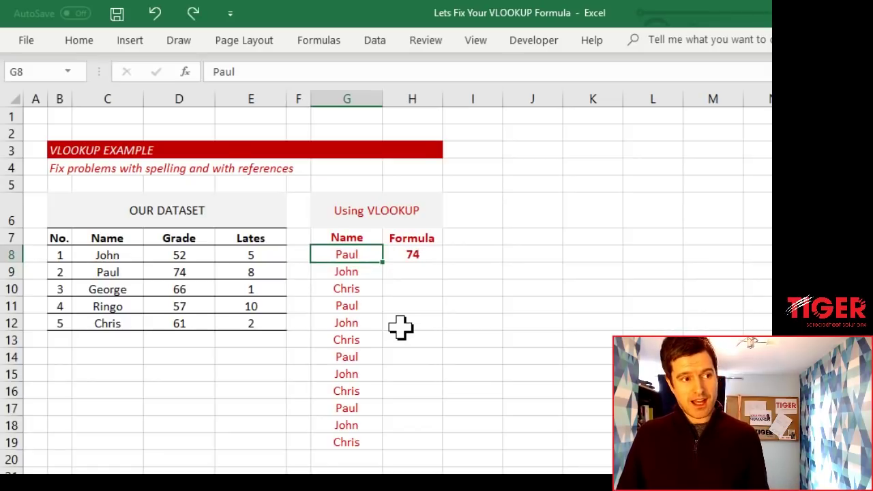
Misspell Paul as Pauls in the dataset's name column, then undo it
{"action": "key", "text": "Left"}
{"action": "key", "text": "Left"}
{"action": "key", "text": "Left"}
{"action": "key", "text": "Left"}
{"action": "key", "text": "Down"}
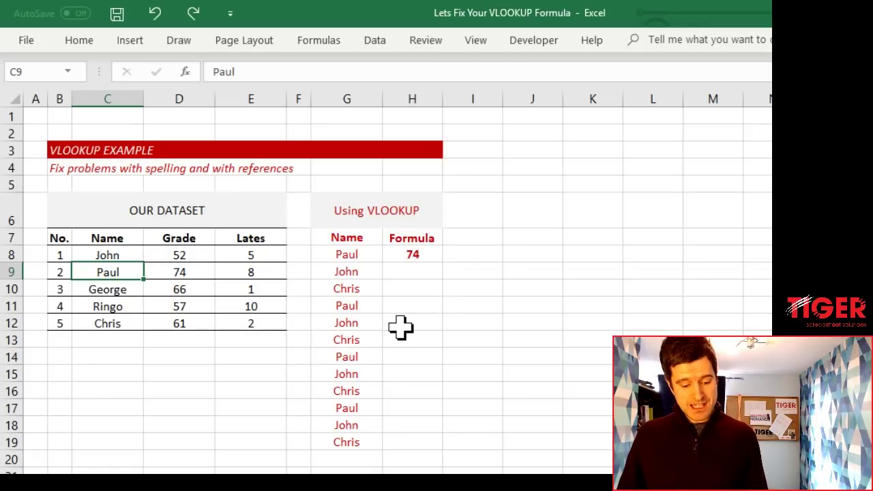
{"action": "key", "text": "F2"}
{"action": "type", "text": "s"}
{"action": "key", "text": "Return"}
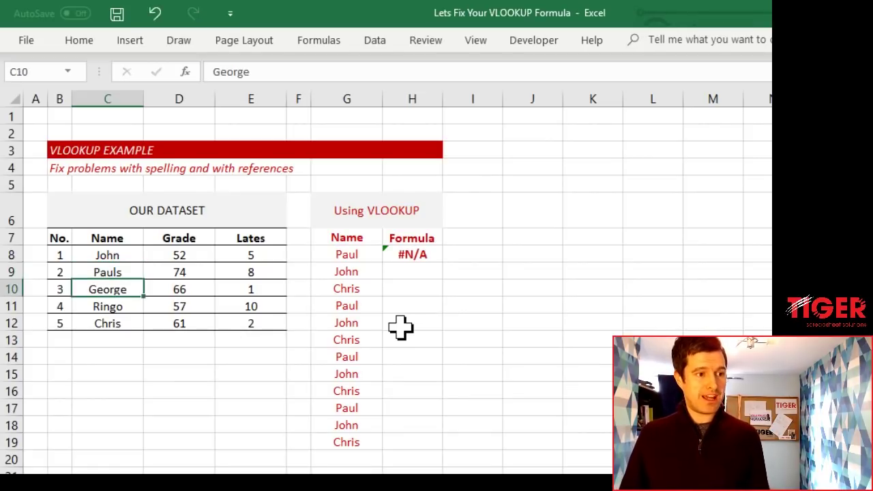
{"action": "key", "text": "ctrl+z"}
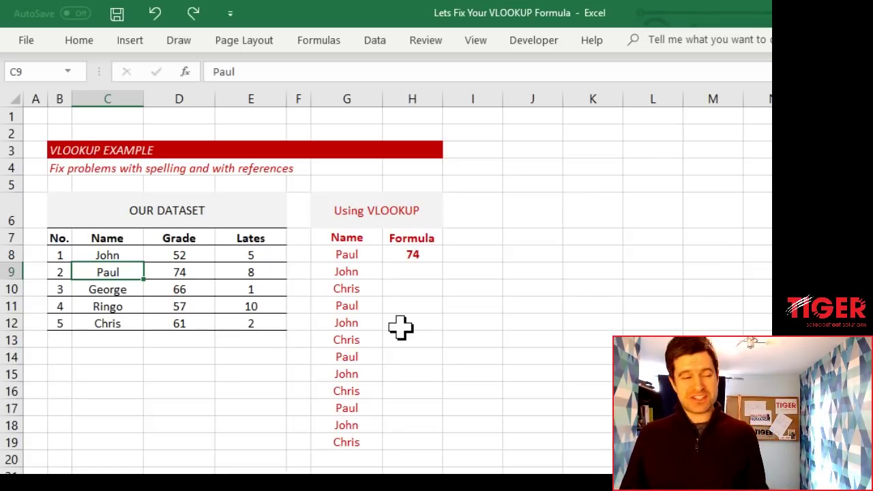
Add a trailing space after Paul in G8 to show #N/A, then restore it
{"action": "key", "text": "Right"}
{"action": "key", "text": "Right"}
{"action": "key", "text": "Right"}
{"action": "key", "text": "Right"}
{"action": "key", "text": "Up"}
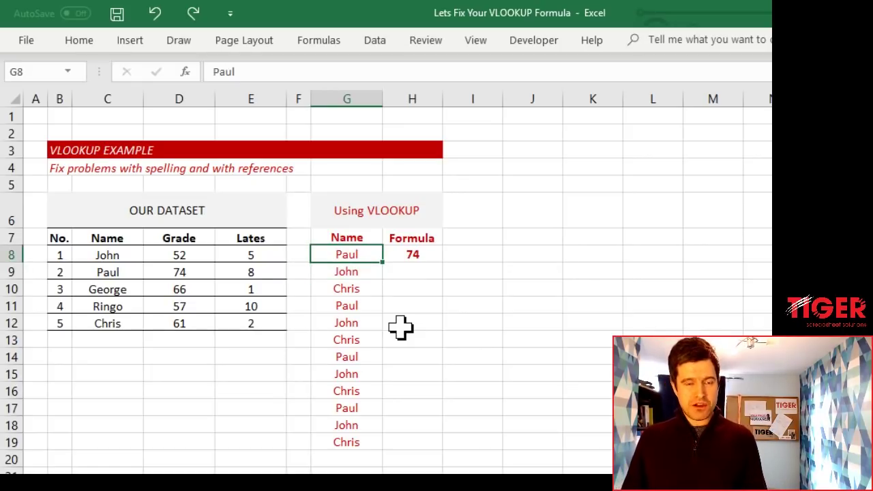
{"action": "key", "text": "F2"}
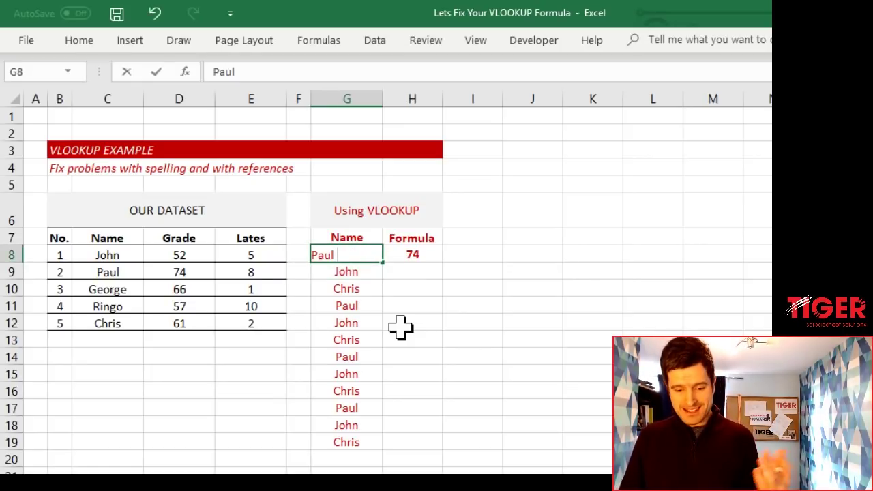
{"action": "key", "text": "Return"}
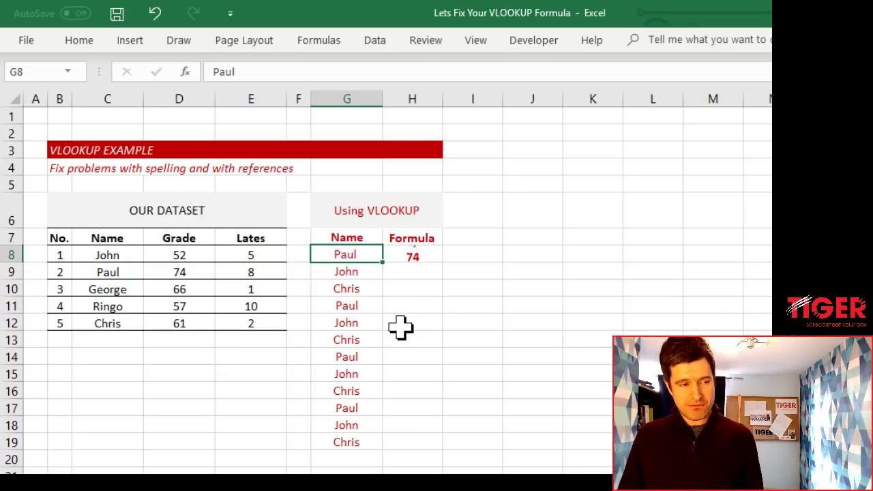
{"action": "key", "text": "Up"}
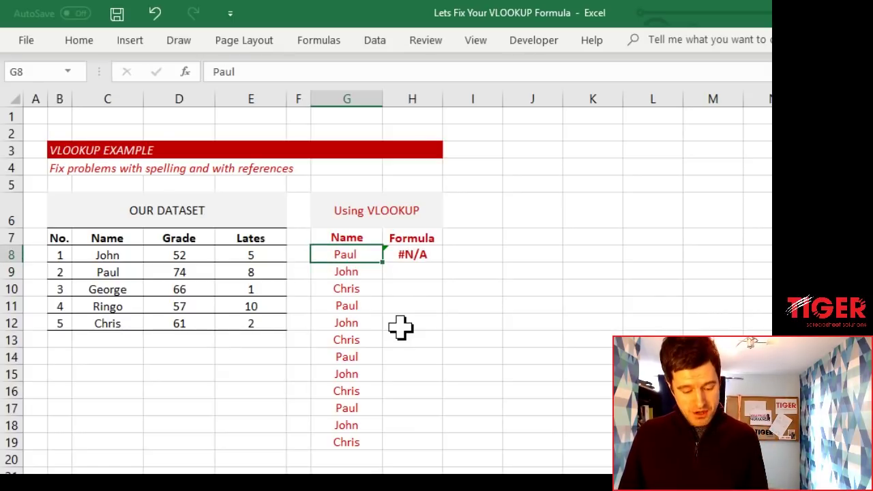
{"action": "key", "text": "ctrl+z"}
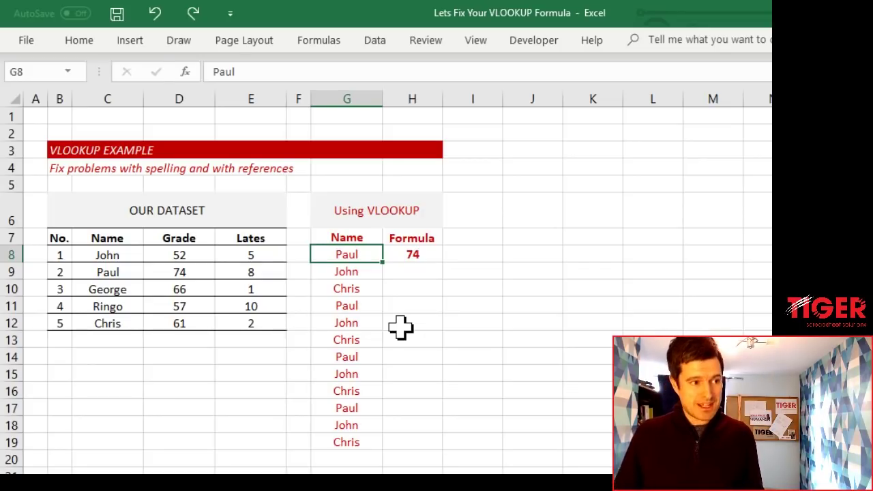
{"action": "left_click", "coordinate": [403, 326]}
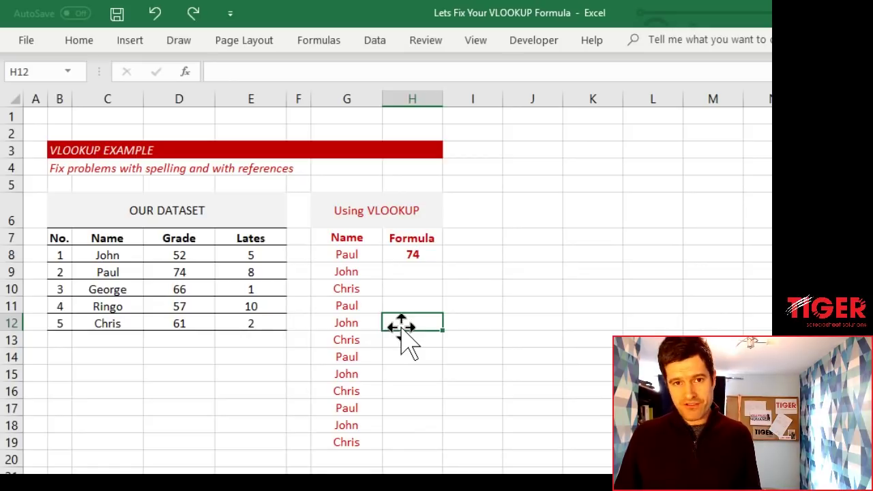
Find the absolute-references item in Common Issues, then return to the VLOOKUP example sheet
{"action": "key", "text": "ctrl+Page_Up"}
{"action": "key", "text": "Left"}
{"action": "key", "text": "Left"}
{"action": "key", "text": "Left"}
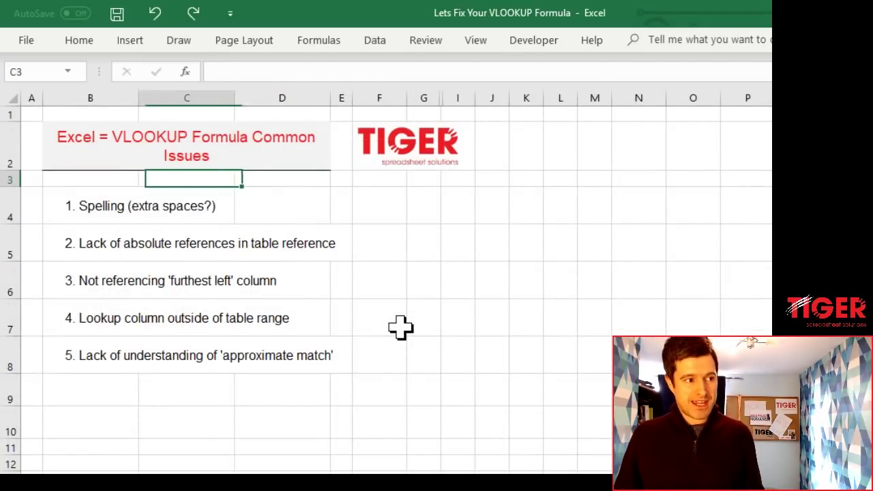
{"action": "key", "text": "Down"}
{"action": "key", "text": "Down"}
{"action": "key", "text": "Down"}
{"action": "key", "text": "Right"}
{"action": "key", "text": "Up"}
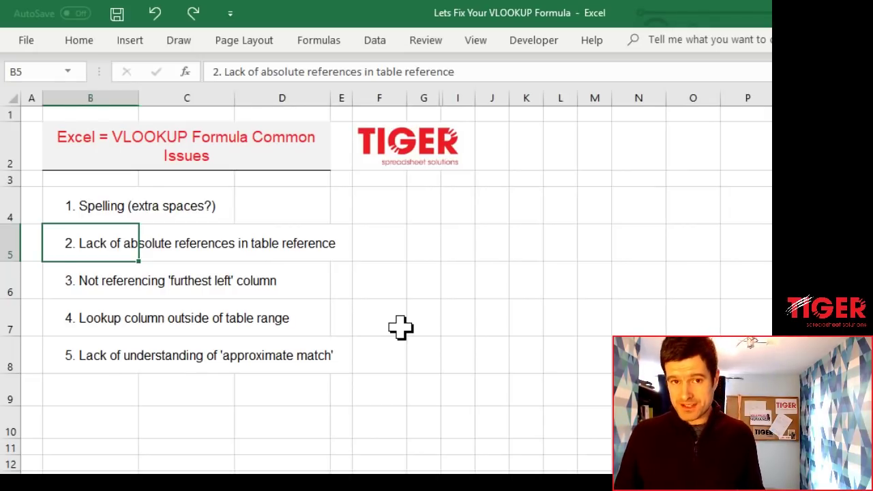
{"action": "key", "text": "ctrl+Page_Down"}
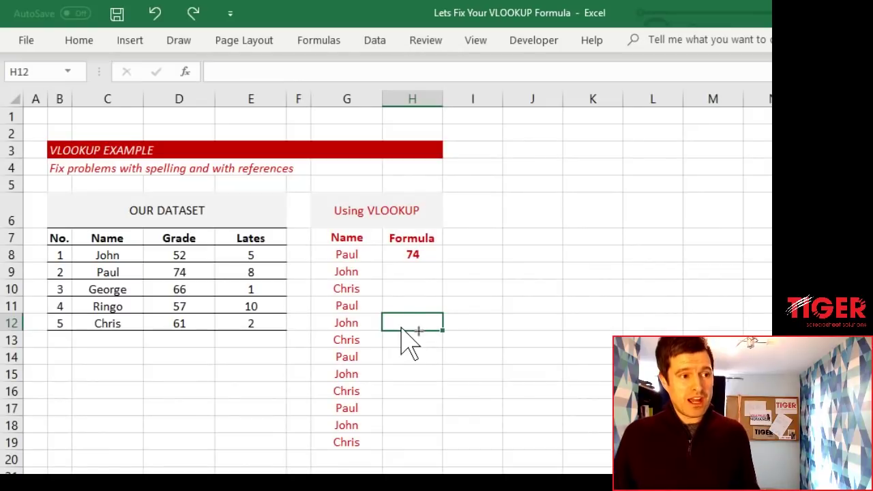
Copy H8's lookup formula down to H19, then clear the copies in H9:H19
{"action": "left_click", "coordinate": [418, 255]}
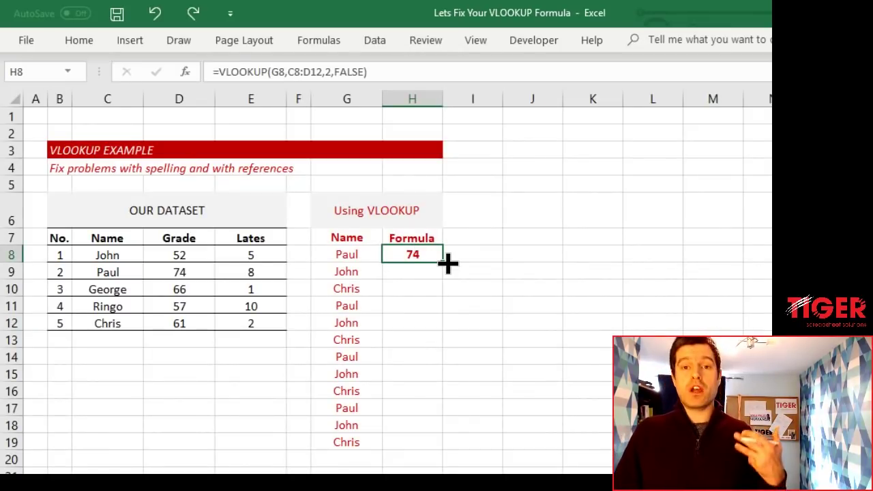
{"action": "left_click_drag", "start_coordinate": [449, 263], "coordinate": [441, 453]}
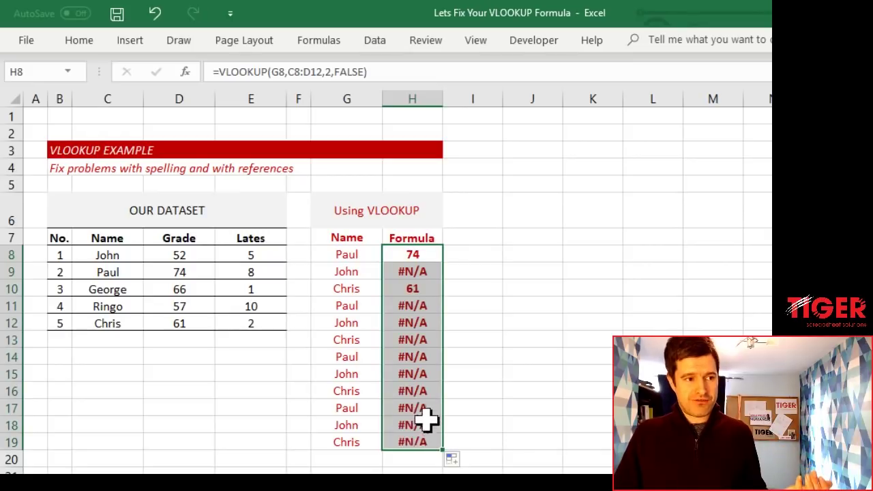
{"action": "left_click", "coordinate": [422, 252]}
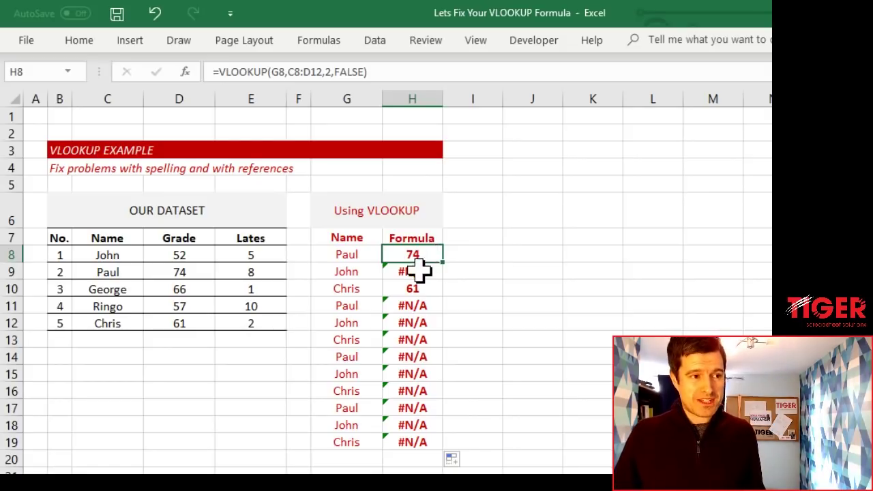
{"action": "left_click_drag", "start_coordinate": [415, 271], "coordinate": [419, 271]}
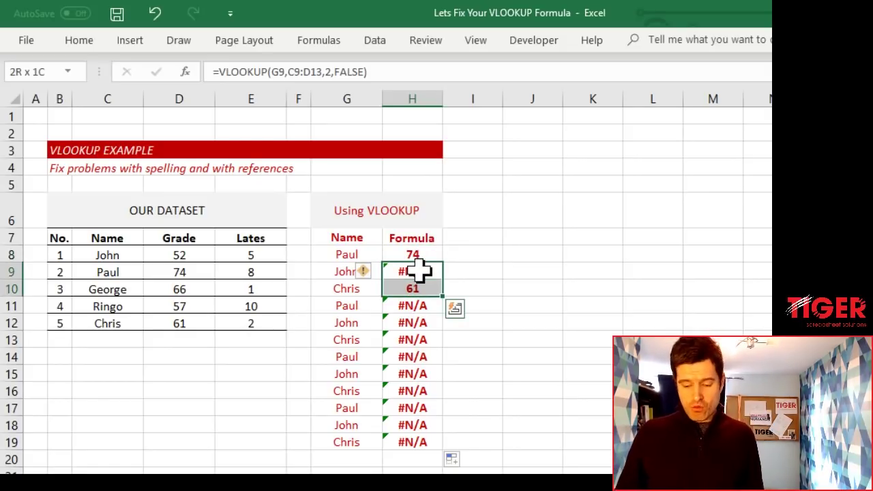
{"action": "key", "text": "ctrl+shift+Down"}
{"action": "key", "text": "Delete"}
{"action": "key", "text": "Up"}
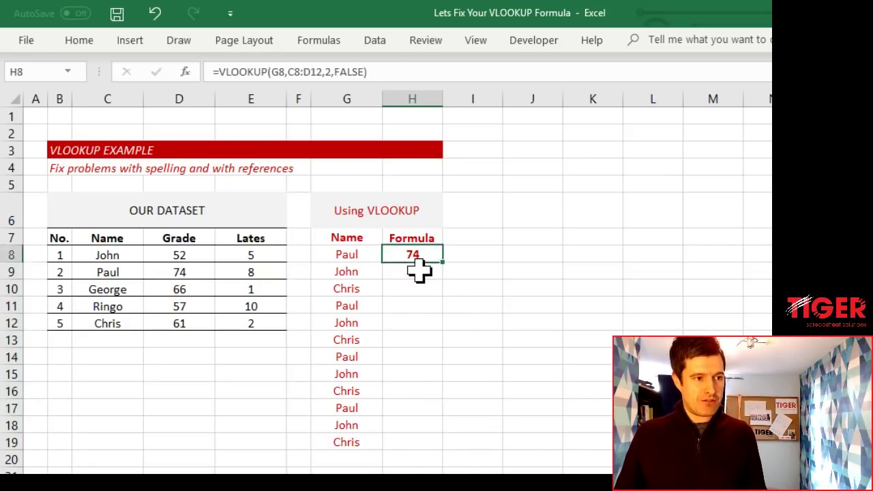
{"action": "key", "text": "Up"}
{"action": "key", "text": "Down"}
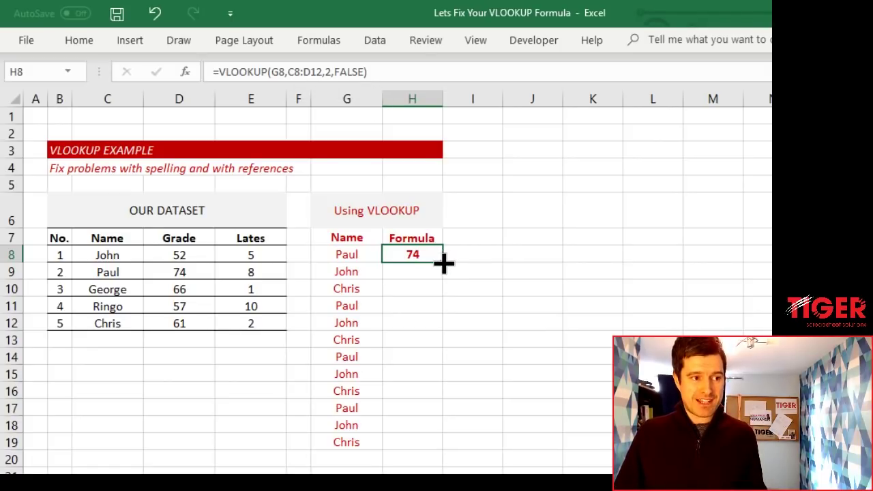
Fill H8's formula down to H18 and inspect the drifting table ranges in H8, H13 and H18
{"action": "left_click_drag", "start_coordinate": [443, 263], "coordinate": [443, 427]}
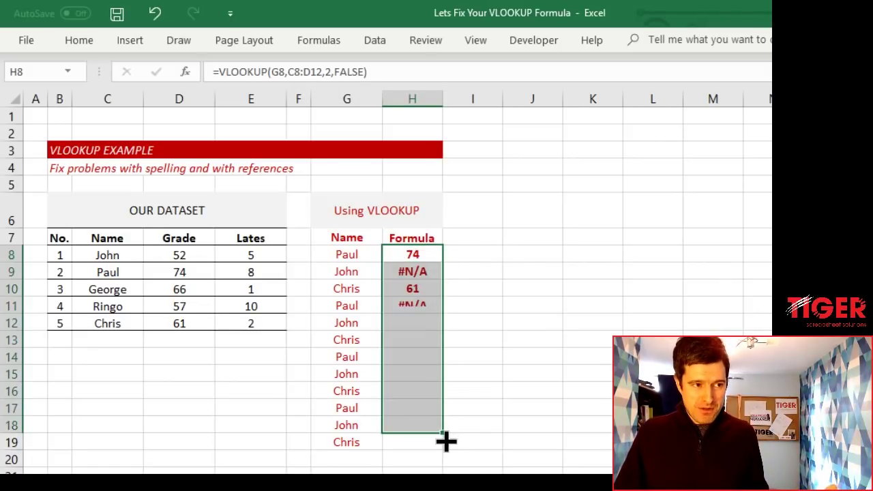
{"action": "double_click", "coordinate": [419, 254]}
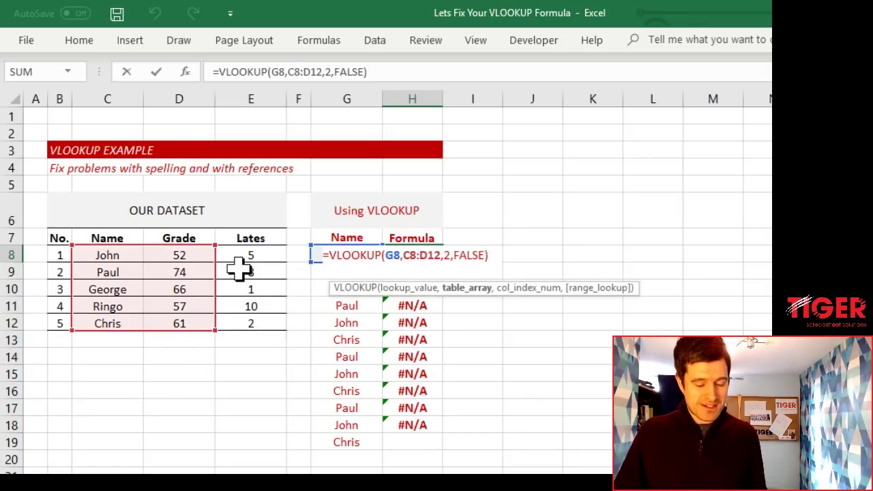
{"action": "key", "text": "Escape"}
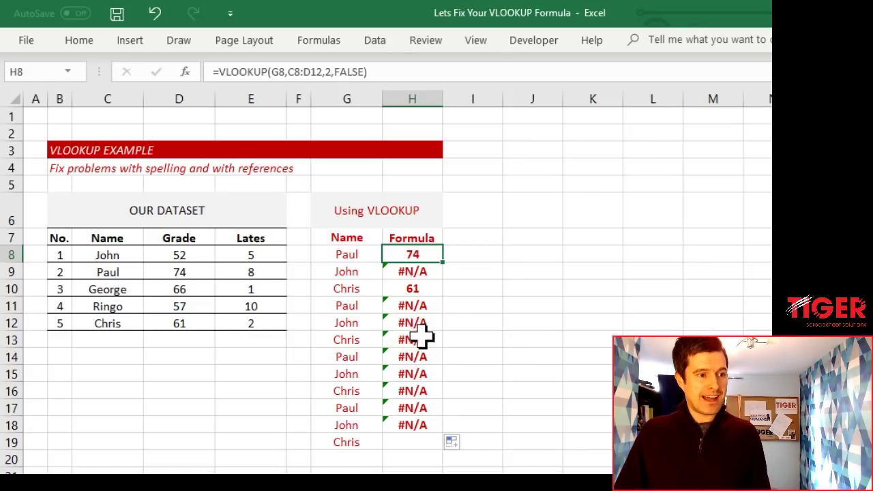
{"action": "double_click", "coordinate": [419, 337]}
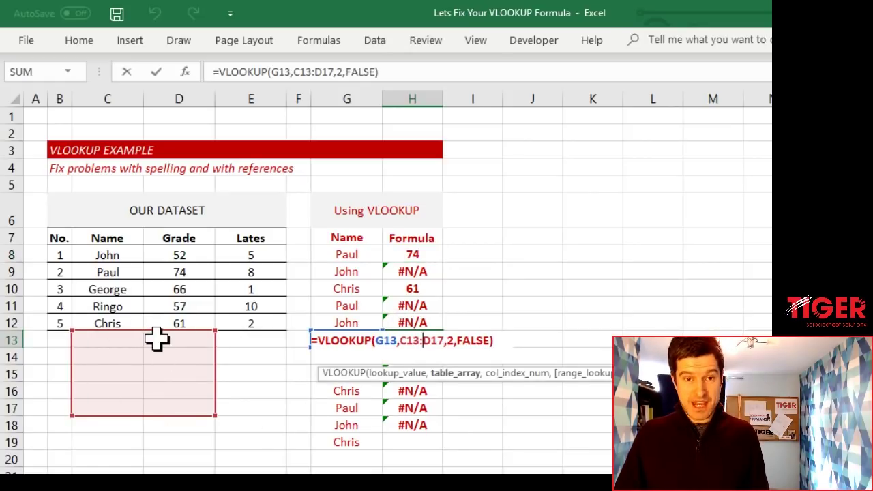
{"action": "key", "text": "Escape"}
{"action": "left_click", "coordinate": [405, 425]}
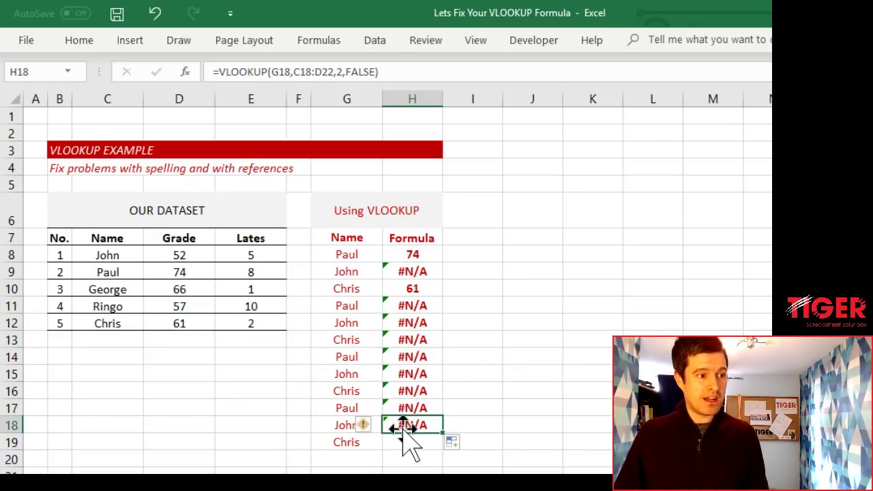
{"action": "double_click", "coordinate": [407, 428]}
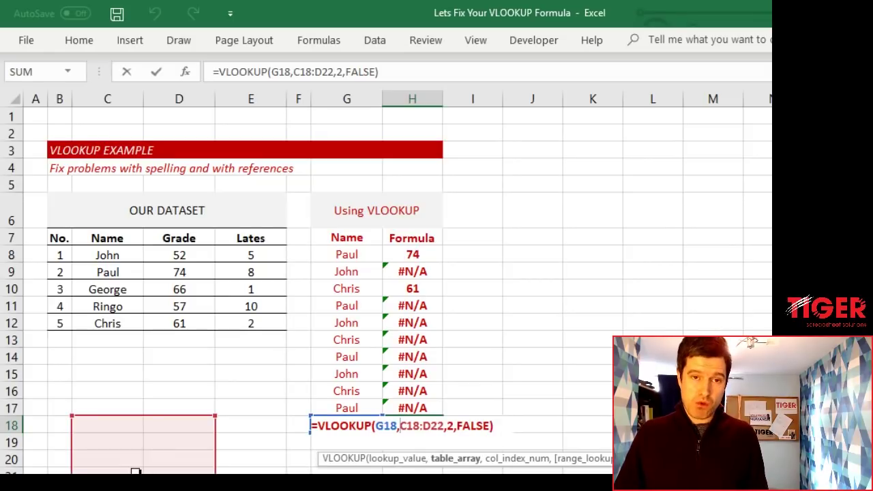
{"action": "key", "text": "Escape"}
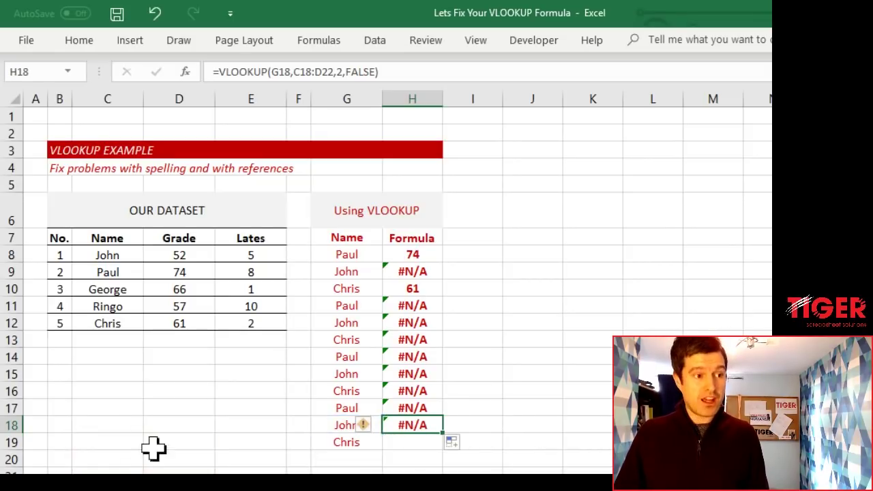
Make H8's lookup table range absolute as $C$8:$D$12
{"action": "left_click", "coordinate": [417, 257]}
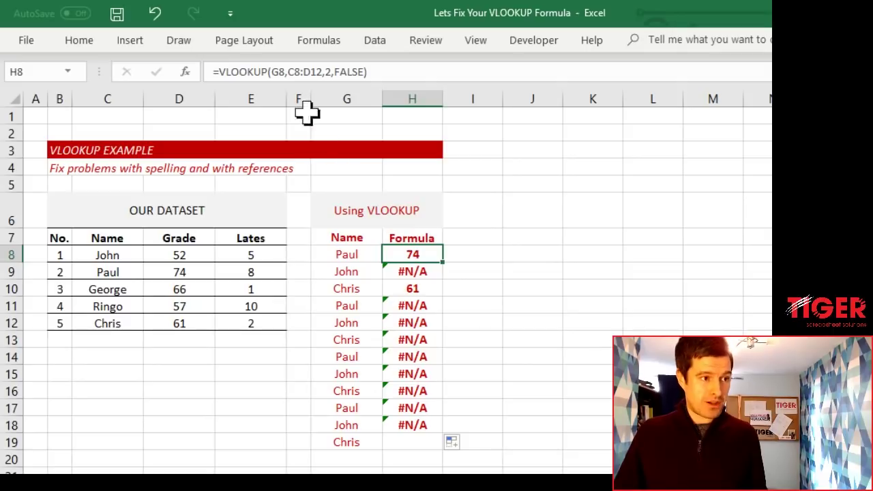
{"action": "left_click", "coordinate": [294, 72]}
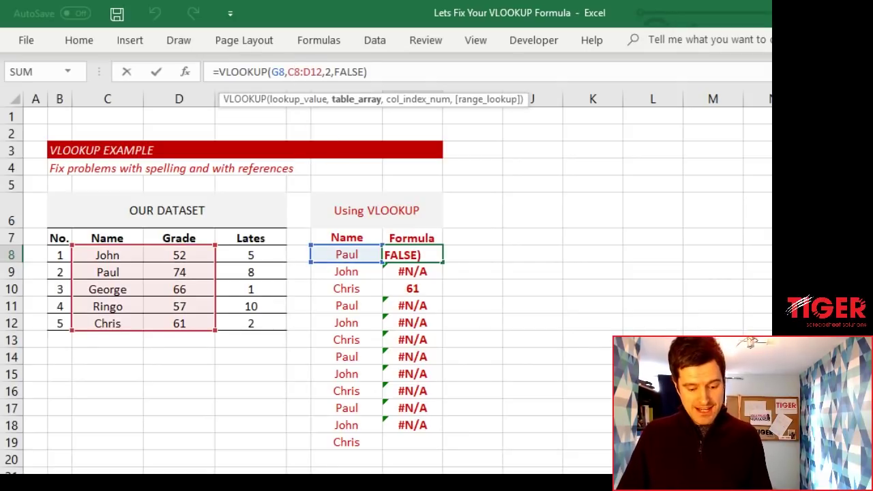
{"action": "key", "text": "F4"}
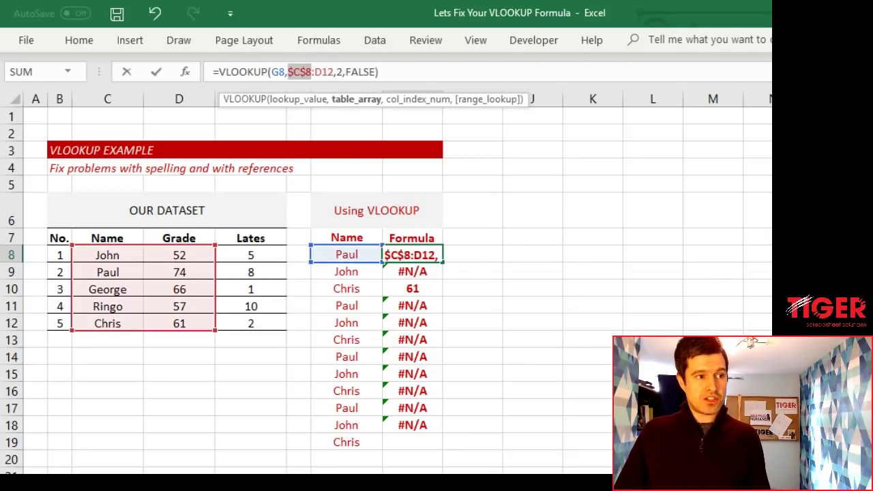
{"action": "left_click", "coordinate": [322, 72]}
{"action": "key", "text": "F4"}
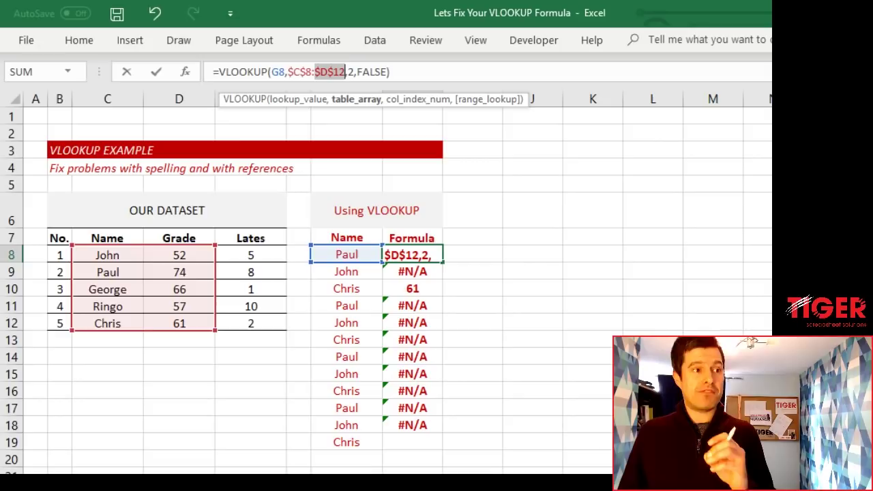
{"action": "key", "text": "Return"}
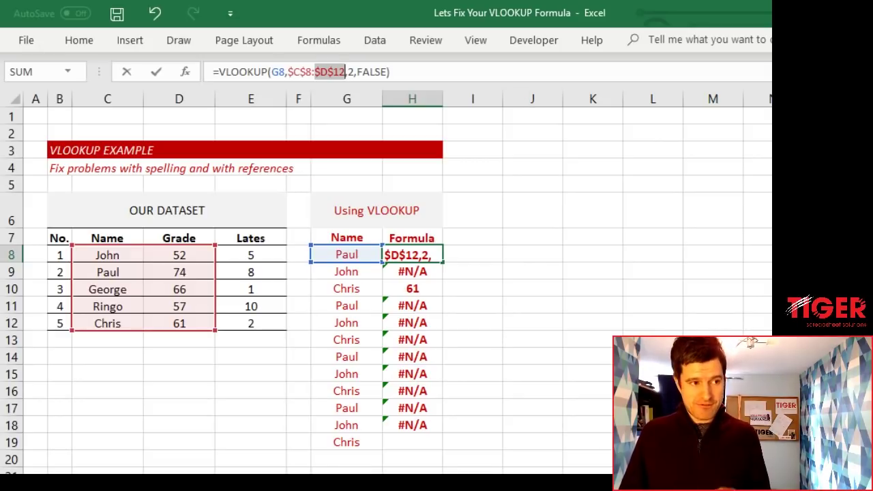
Fill the anchored formula down to H18, check H9 and H14, and show Common Issues
{"action": "left_click", "coordinate": [434, 253]}
{"action": "double_click", "coordinate": [442, 261]}
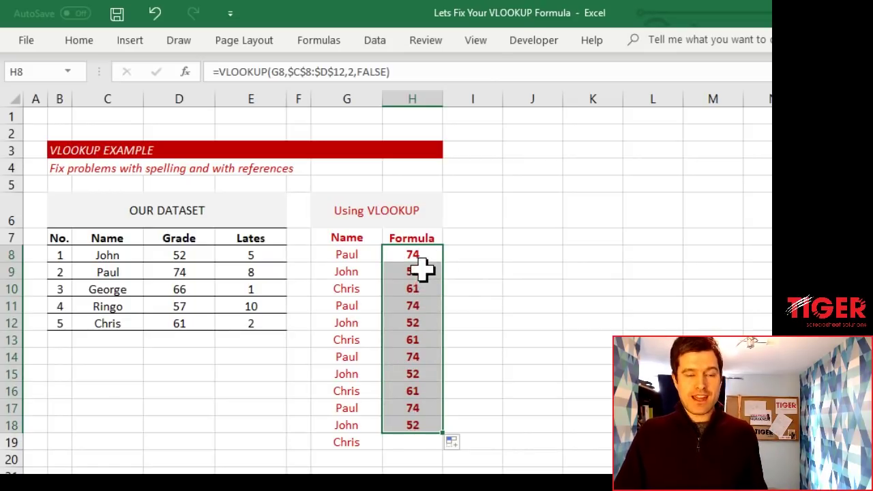
{"action": "double_click", "coordinate": [423, 271]}
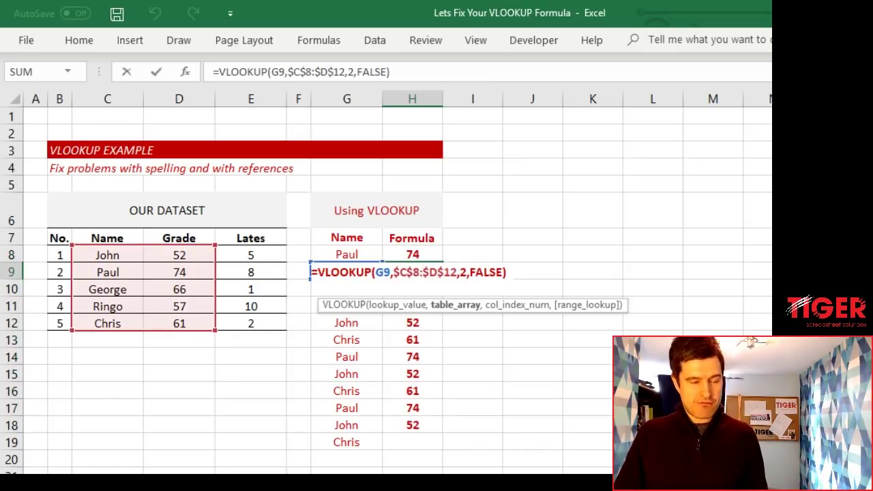
{"action": "key", "text": "Escape"}
{"action": "double_click", "coordinate": [423, 358]}
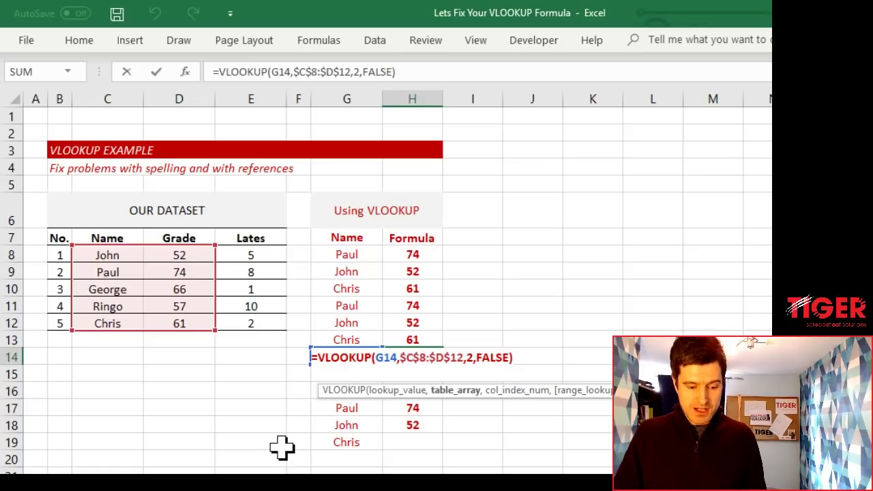
{"action": "key", "text": "ctrl+Return"}
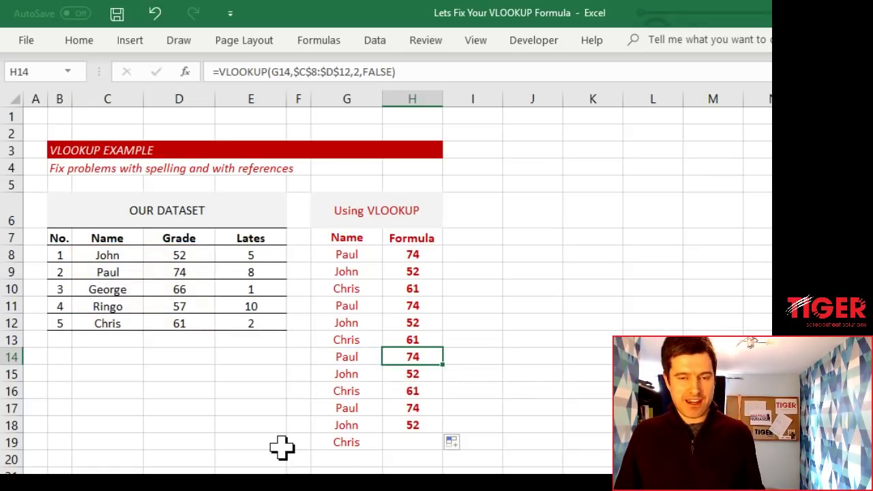
{"action": "key", "text": "ctrl+Page_Down"}
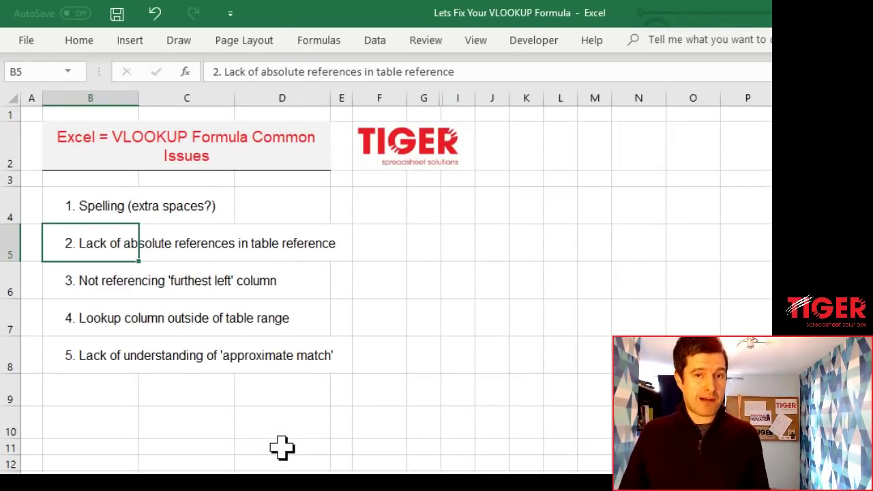
Return to the example sheet and edit H8's =VLOOKUP(G8,$C$8:$D$12,2,FALSE) formula
{"action": "key", "text": "Down"}
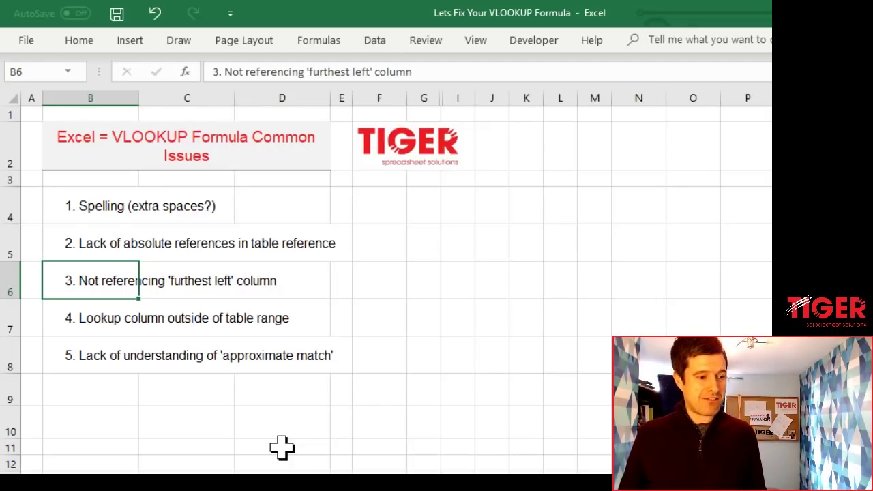
{"action": "key", "text": "ctrl+Page_Up"}
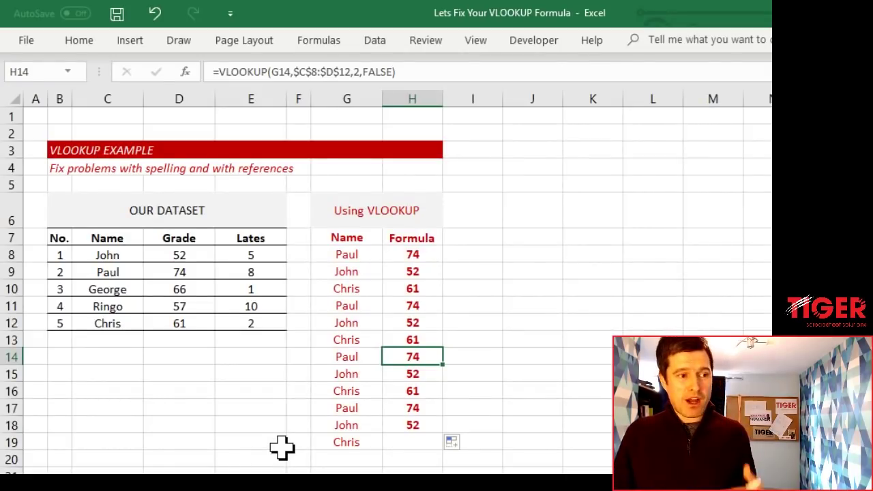
{"action": "left_click", "coordinate": [363, 255]}
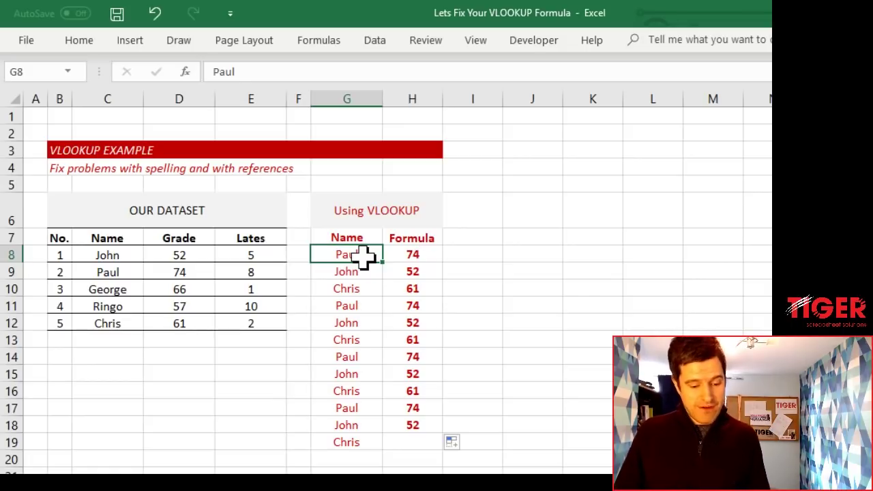
{"action": "key", "text": "F2"}
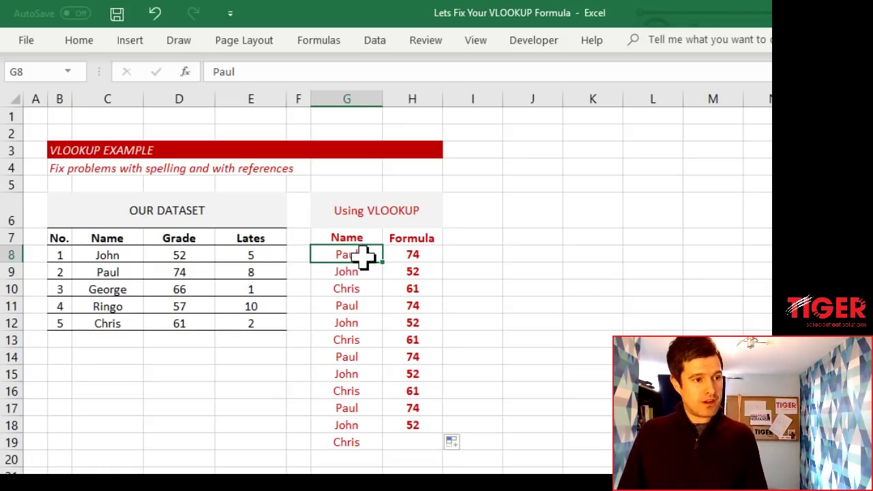
{"action": "key", "text": "Tab"}
{"action": "key", "text": "F2"}
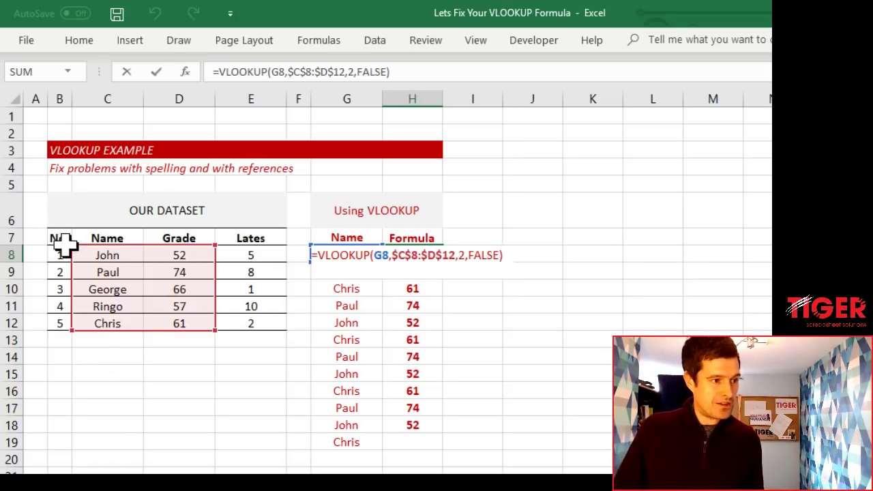
Widen H8's lookup range to include column B, producing #N/A
{"action": "left_click_drag", "start_coordinate": [72, 248], "coordinate": [53, 246]}
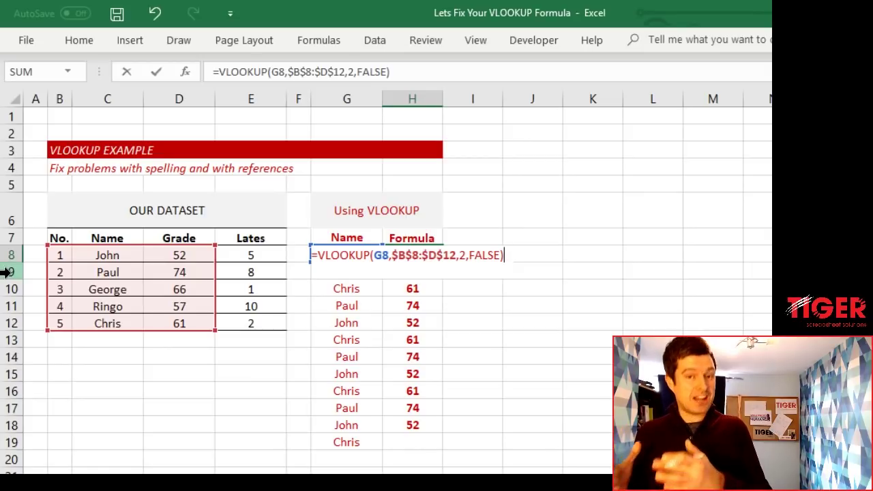
{"action": "key", "text": "Return"}
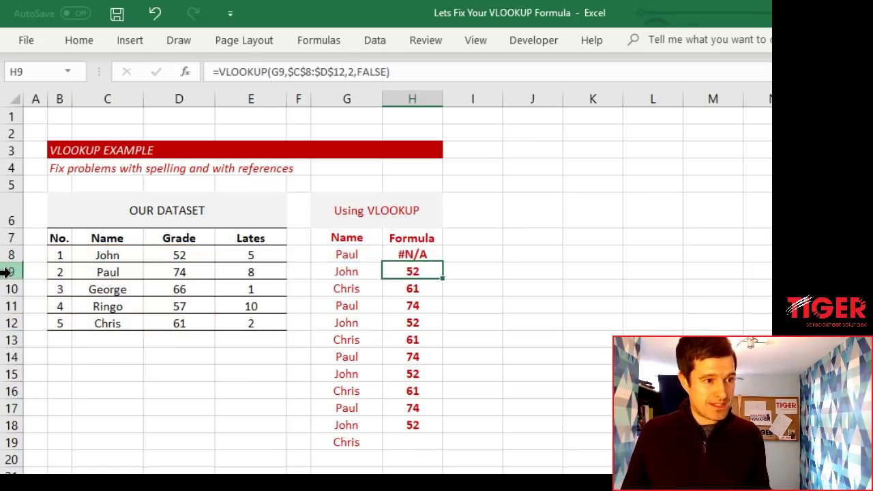
{"action": "key", "text": "Up"}
{"action": "key", "text": "Down"}
Clear H9:H19 and move H8's range back to $C$8:$D$12 so Paul returns 74
{"action": "key", "text": "ctrl+shift+Down"}
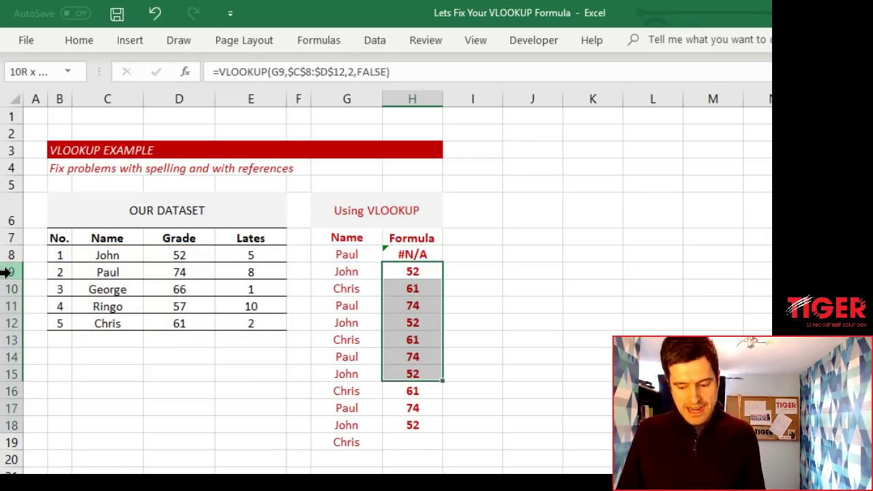
{"action": "key", "text": "shift+Down"}
{"action": "key", "text": "Delete"}
{"action": "key", "text": "Up"}
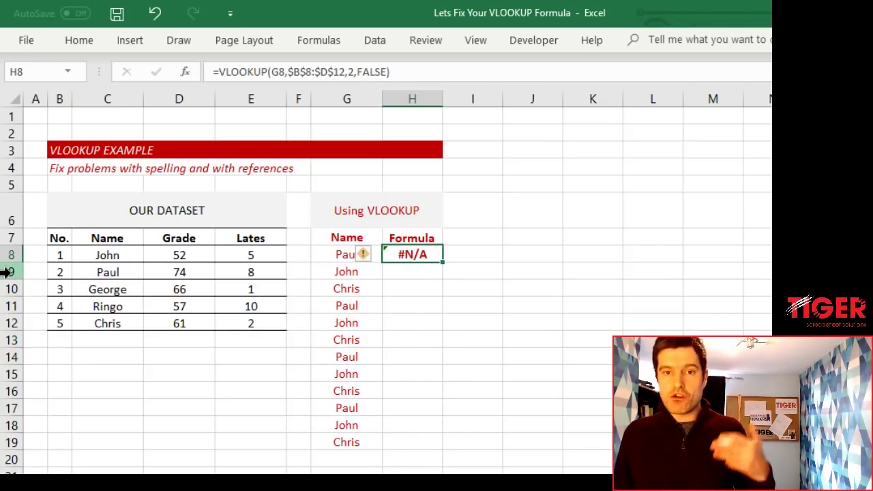
{"action": "key", "text": "F2"}
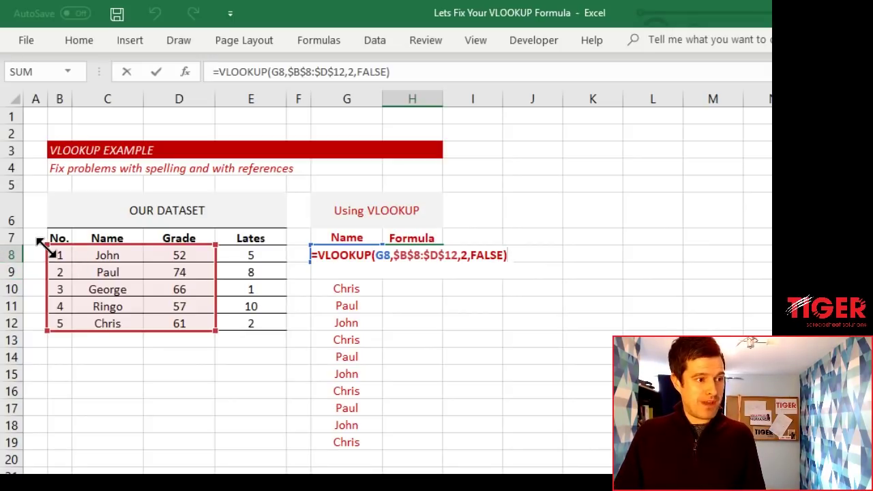
{"action": "left_click_drag", "start_coordinate": [44, 247], "coordinate": [63, 241]}
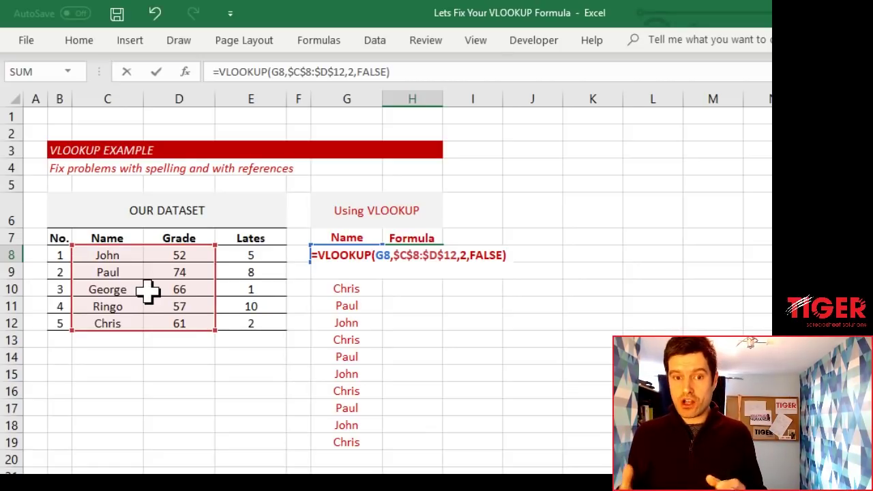
{"action": "key", "text": "Return"}
{"action": "key", "text": "Up"}
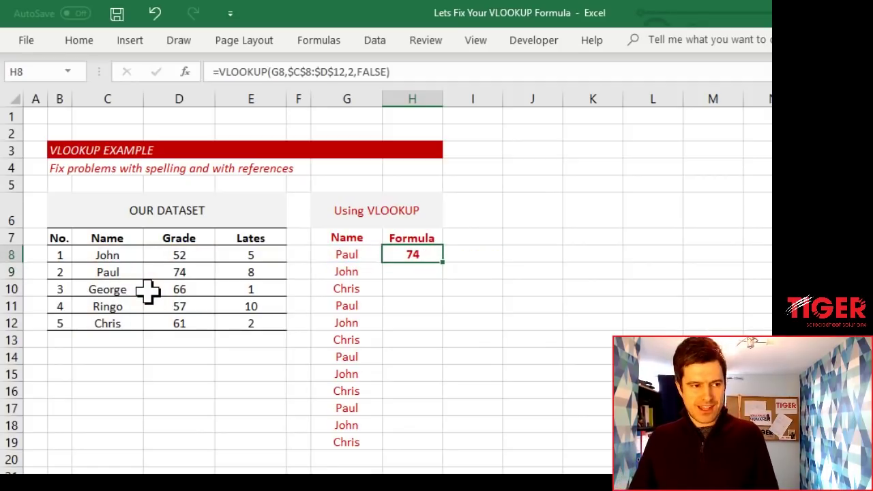
{"action": "key", "text": "ctrl+Page_Up"}
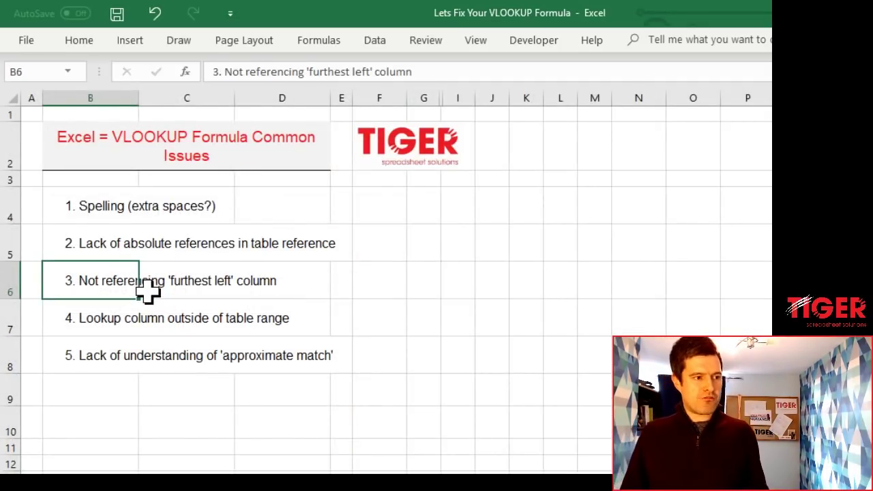
{"action": "key", "text": "Down"}
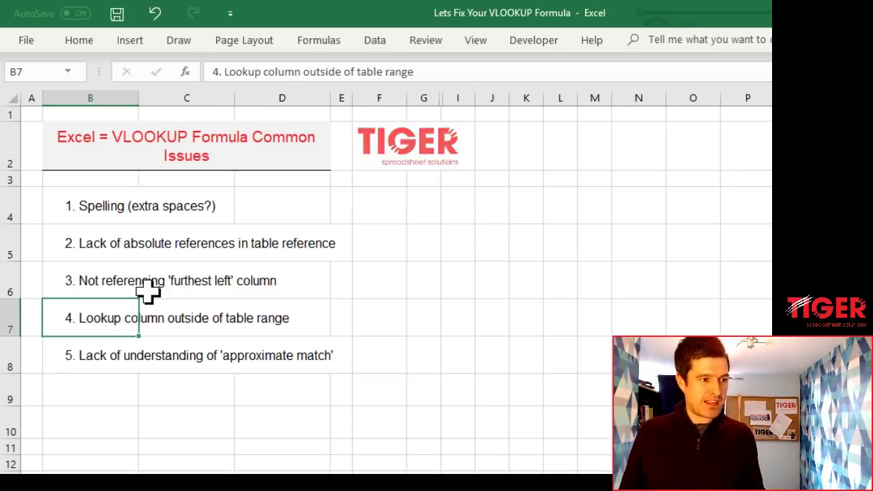
{"action": "key", "text": "ctrl+Page_Down"}
{"action": "key", "text": "F2"}
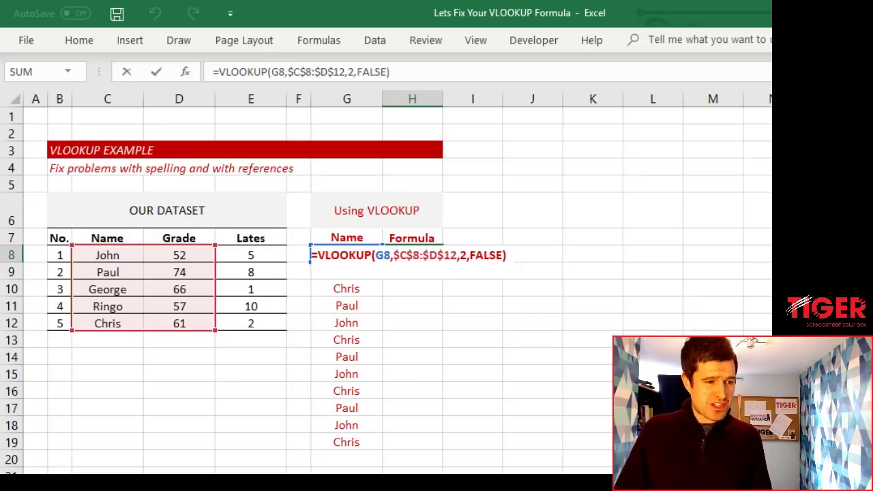
Change H8's column index from 2 to 3, then reopen the formula for editing
{"action": "left_click", "coordinate": [467, 255]}
{"action": "key", "text": "BackSpace"}
{"action": "type", "text": "3"}
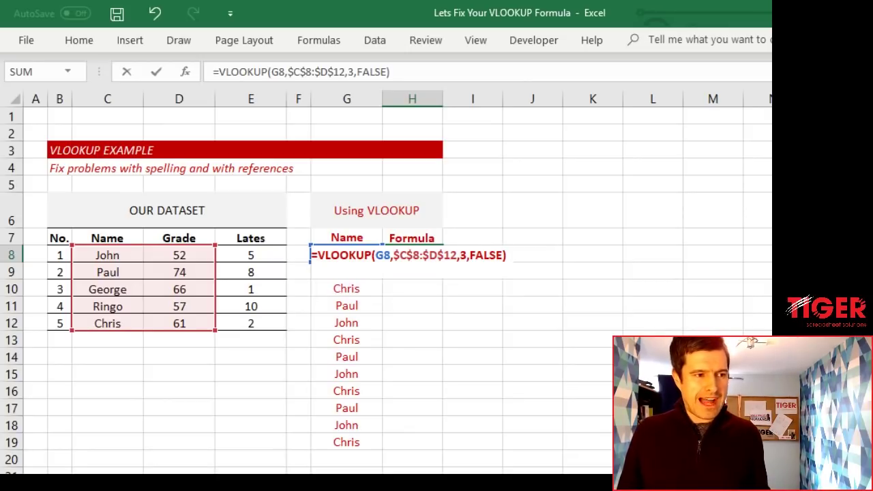
{"action": "key", "text": "Return"}
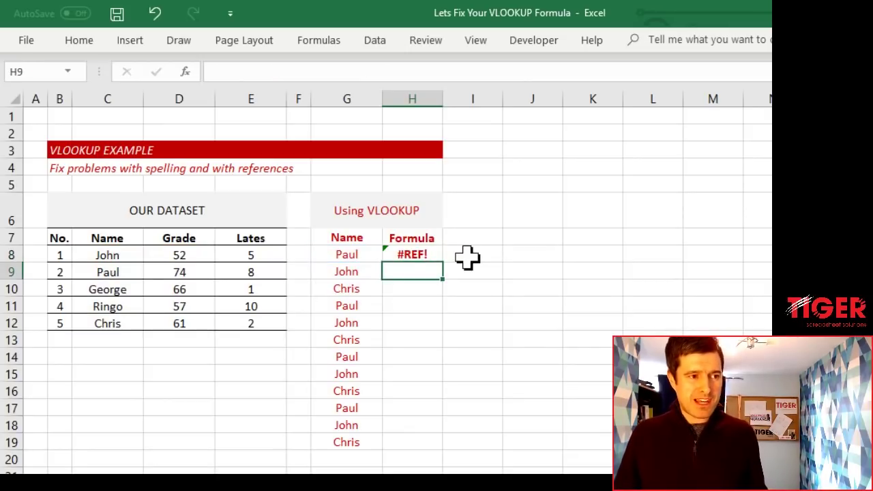
{"action": "double_click", "coordinate": [427, 255]}
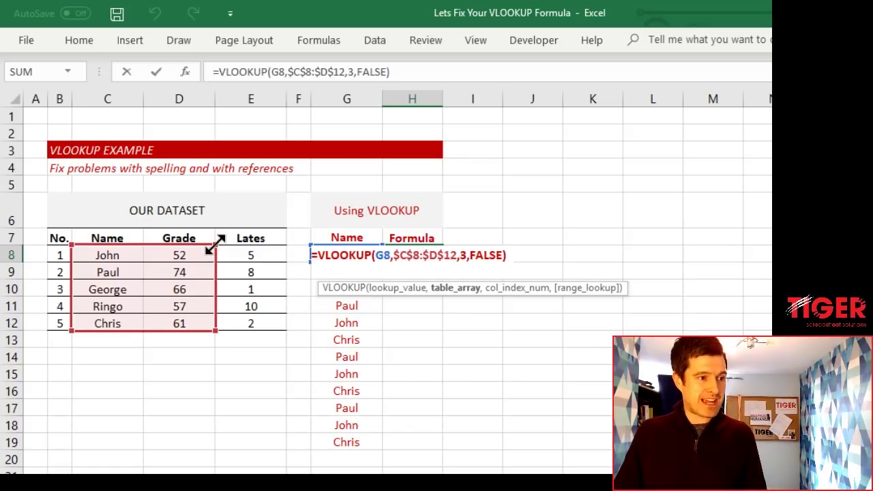
Extend H8's lookup range to $C$8:$E$12
{"action": "left_click_drag", "start_coordinate": [215, 245], "coordinate": [287, 246]}
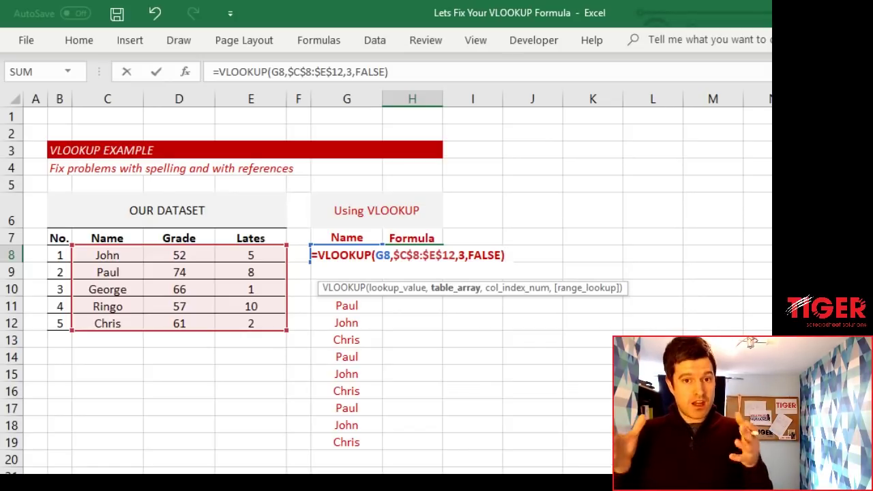
{"action": "key", "text": "Return"}
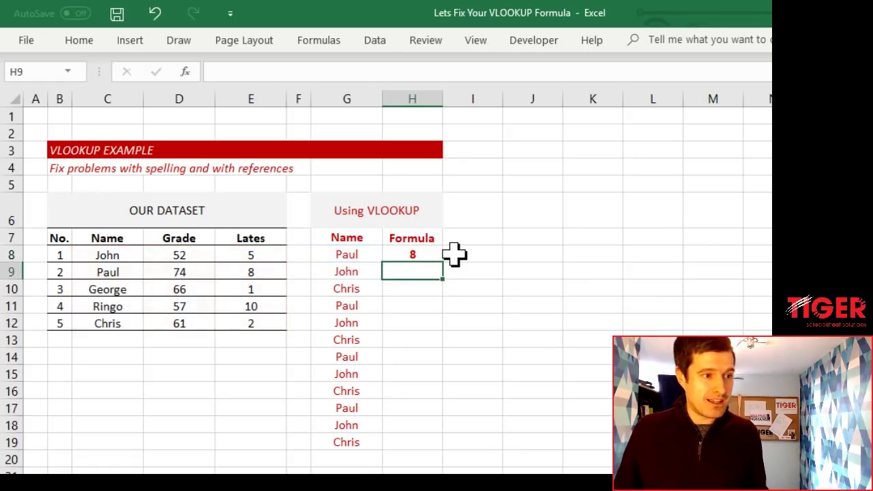
{"action": "key", "text": "Up"}
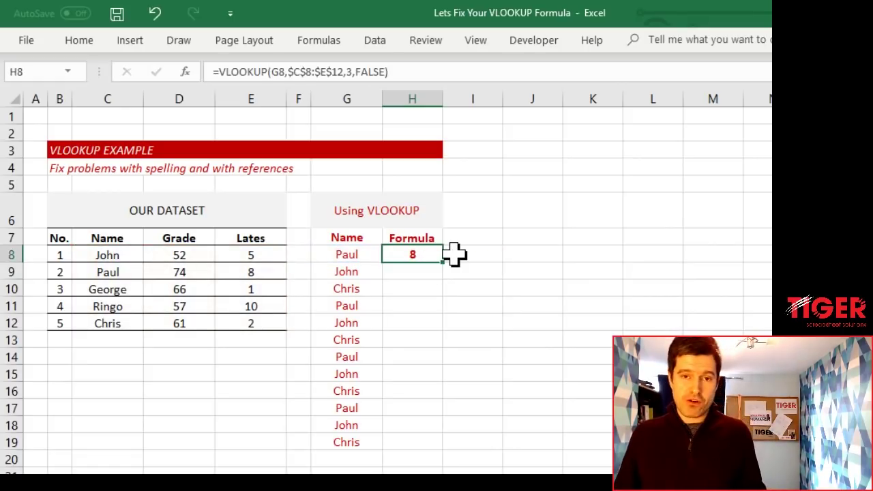
Look up George in G8, returning 1 late, matching E10
{"action": "left_click", "coordinate": [363, 254]}
{"action": "type", "text": "Georg"}
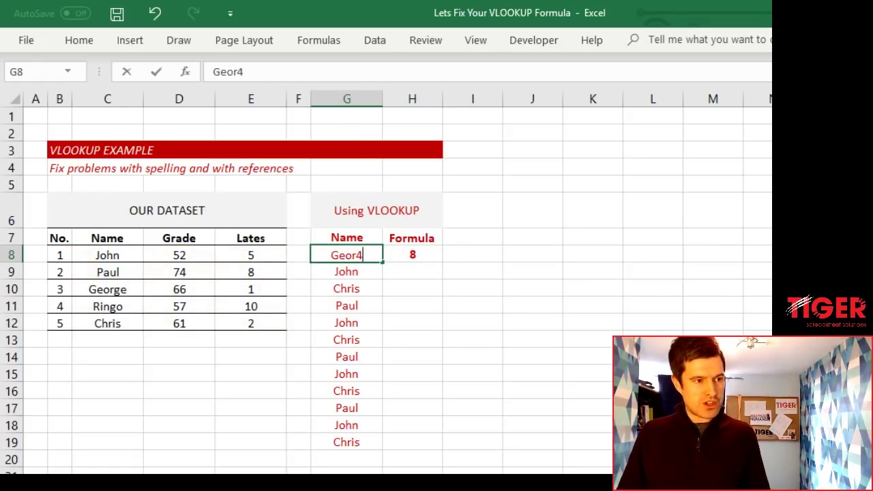
{"action": "key", "text": "BackSpace"}
{"action": "type", "text": "ge"}
{"action": "key", "text": "Return"}
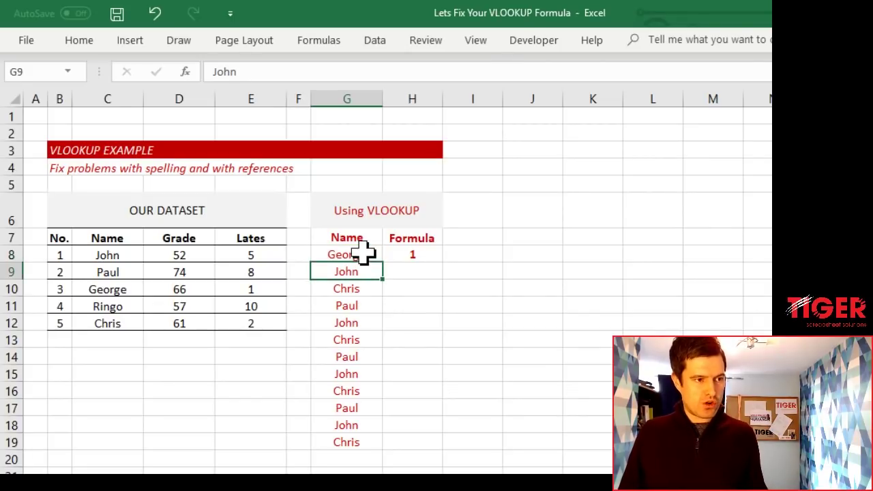
{"action": "key", "text": "Up"}
{"action": "key", "text": "Right"}
{"action": "left_click", "coordinate": [233, 291]}
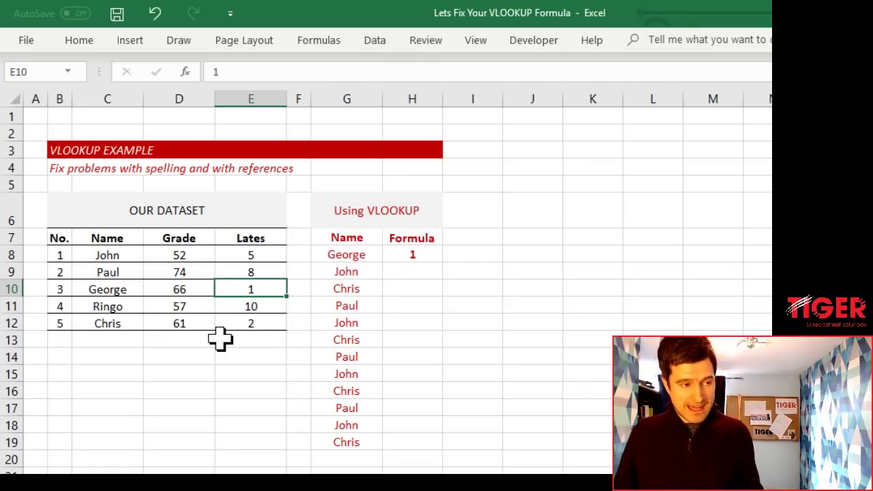
Return to the first item of the Common Issues list
{"action": "key", "text": "ctrl+Page_Up"}
{"action": "key", "text": "Down"}
{"action": "key", "text": "Up"}
{"action": "key", "text": "Up"}
{"action": "key", "text": "Up"}
{"action": "key", "text": "Up"}
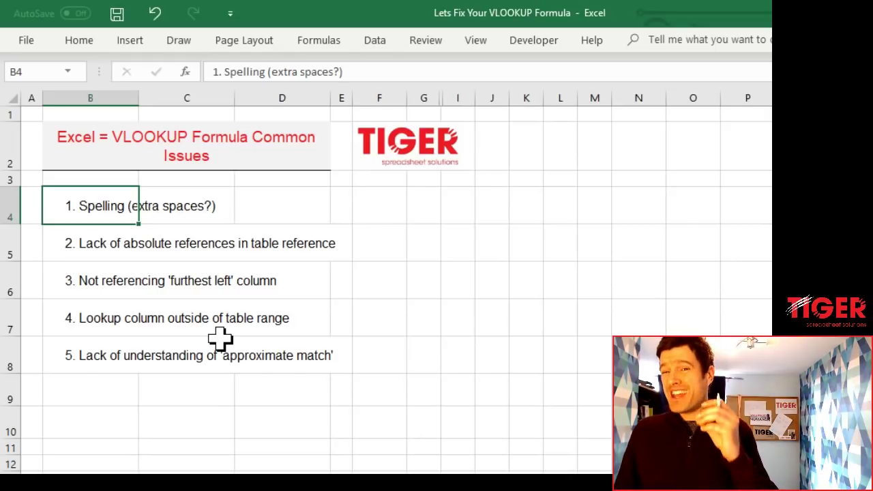
Note the approximate-match issue, then return to H8 showing 1 for George
{"action": "key", "text": "Down"}
{"action": "key", "text": "Down"}
{"action": "key", "text": "Down"}
{"action": "key", "text": "Down"}
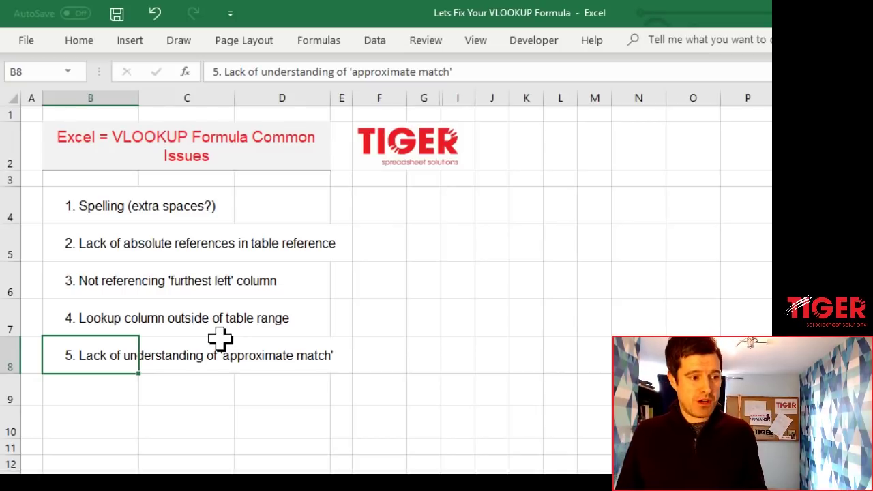
{"action": "key", "text": "ctrl+Page_Down"}
{"action": "key", "text": "Up"}
{"action": "key", "text": "Up"}
{"action": "key", "text": "Right"}
{"action": "key", "text": "Right"}
{"action": "key", "text": "Right"}
{"action": "key", "text": "Right"}
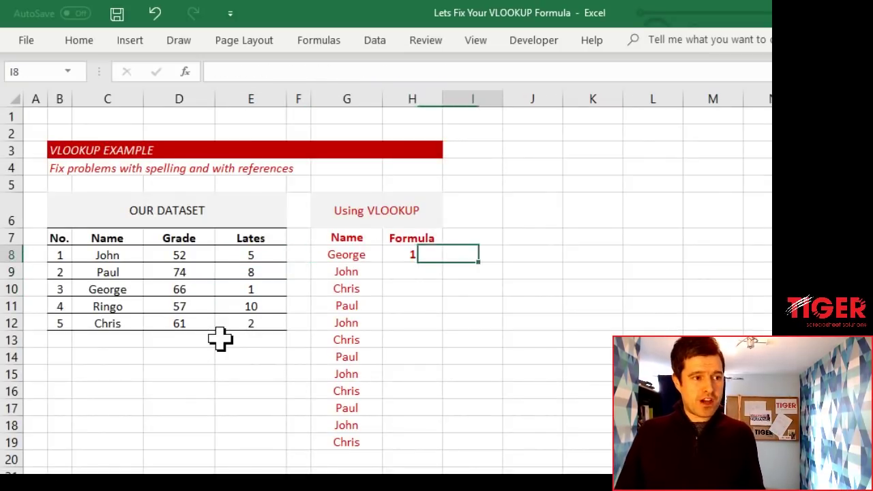
{"action": "key", "text": "Left"}
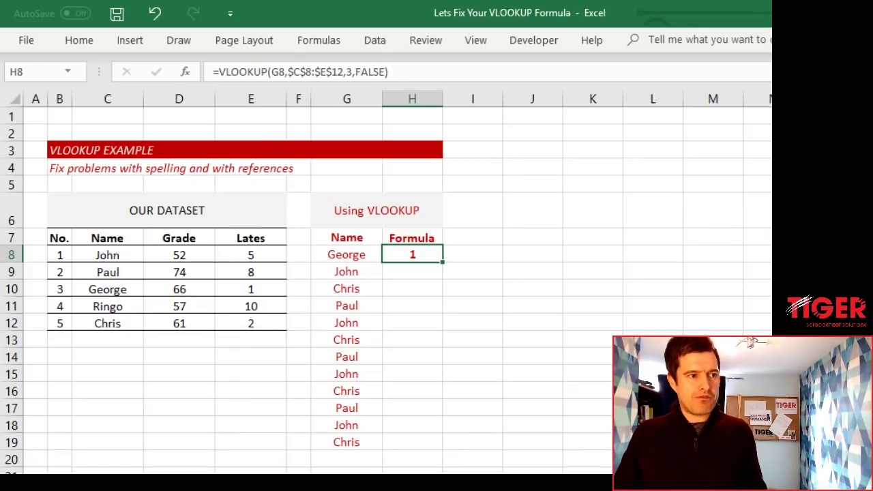
Change H8's last VLOOKUP argument to FALSE so George's exact-match lookup returns 1
{"action": "left_click", "coordinate": [380, 71]}
{"action": "key", "text": "BackSpace"}
{"action": "key", "text": "BackSpace"}
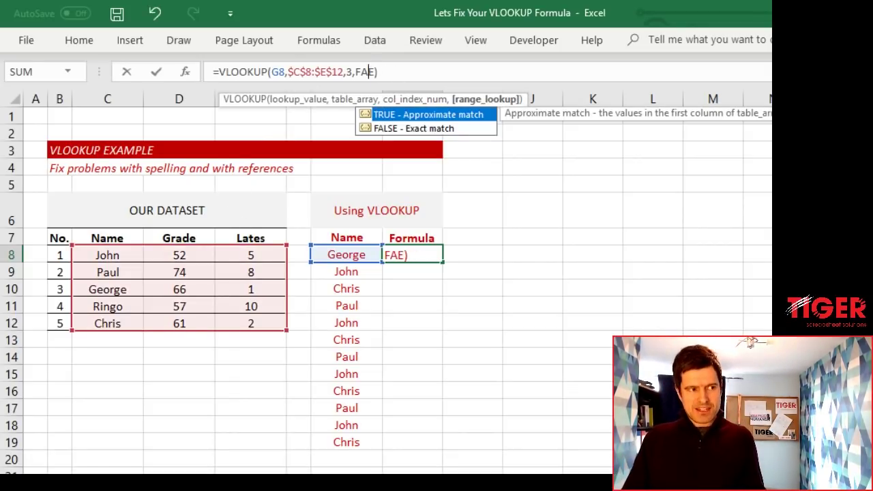
{"action": "key", "text": "BackSpace"}
{"action": "key", "text": "BackSpace"}
{"action": "key", "text": "Delete"}
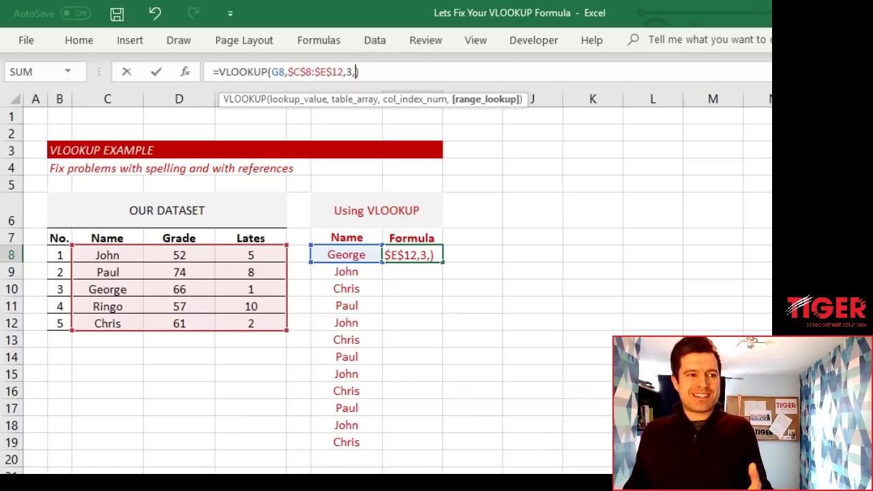
{"action": "type", "text": "1"}
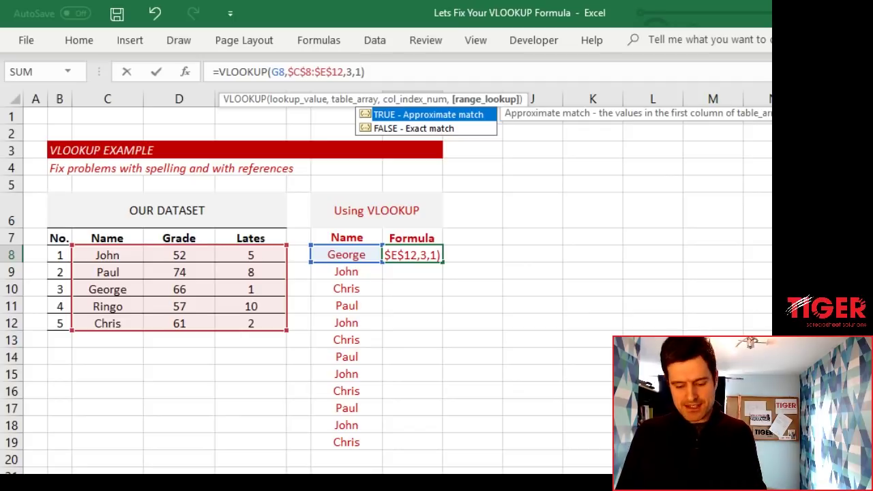
{"action": "key", "text": "BackSpace"}
{"action": "type", "text": "0"}
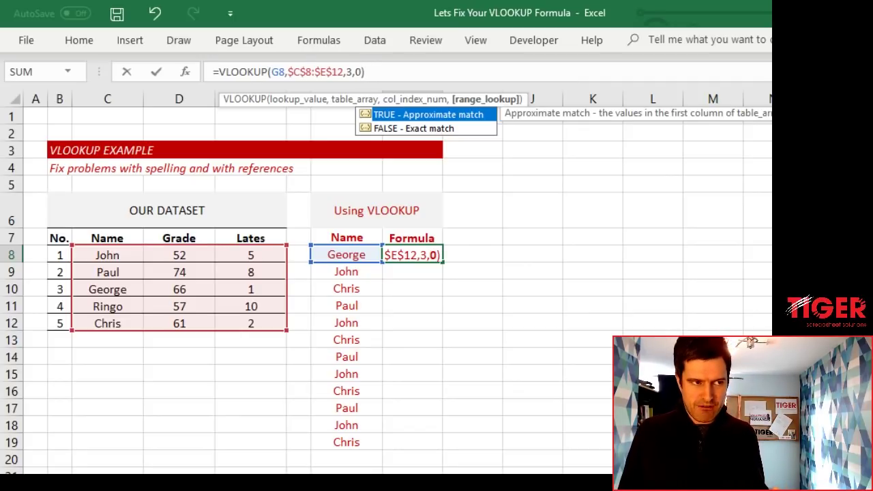
{"action": "key", "text": "BackSpace"}
{"action": "type", "text": "fal"}
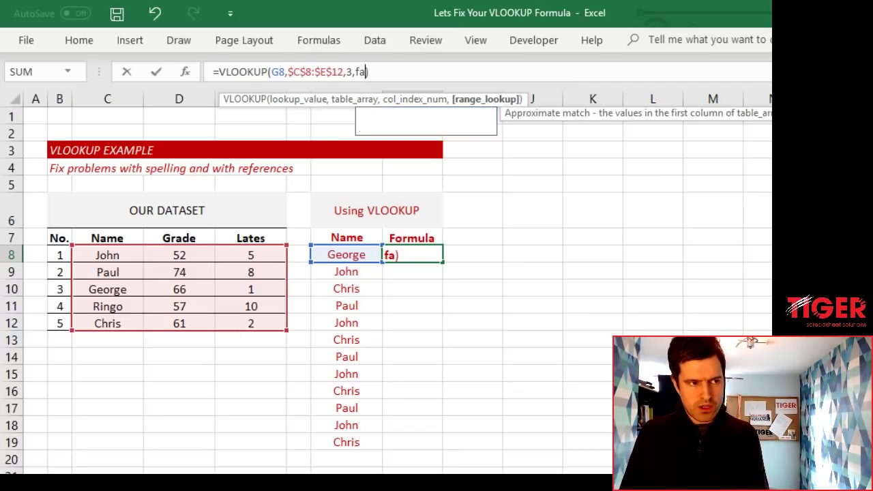
{"action": "type", "text": "se"}
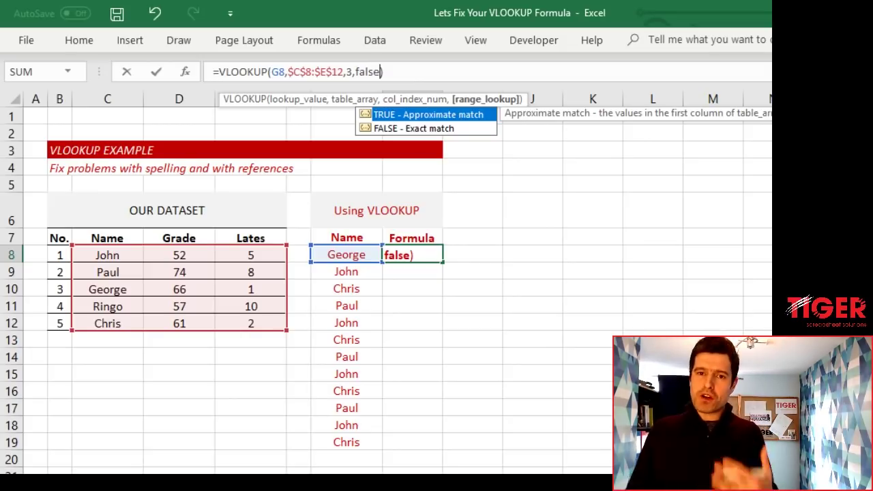
{"action": "key", "text": "Return"}
{"action": "key", "text": "Up"}
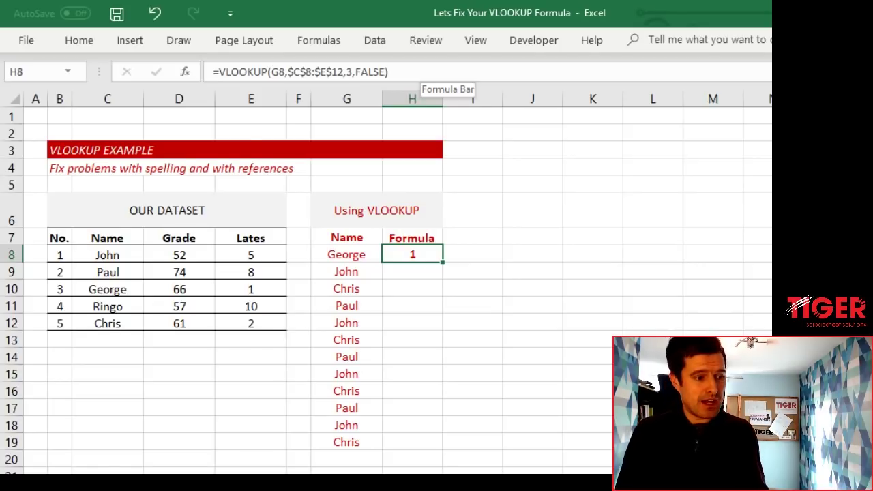
Switch to the approximate-match explainer sheet and inspect the lower bounds in B8:B12
{"action": "key", "text": "ctrl+Page_Down"}
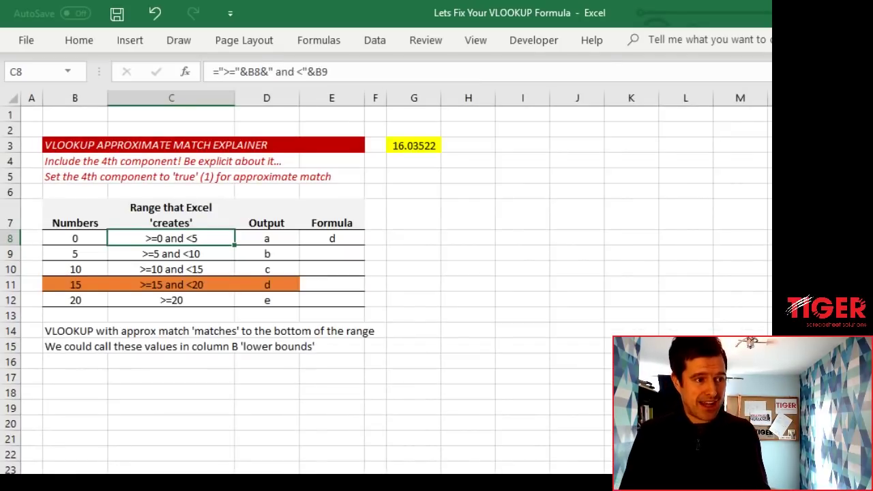
{"action": "left_click", "coordinate": [86, 236]}
{"action": "key", "text": "Right"}
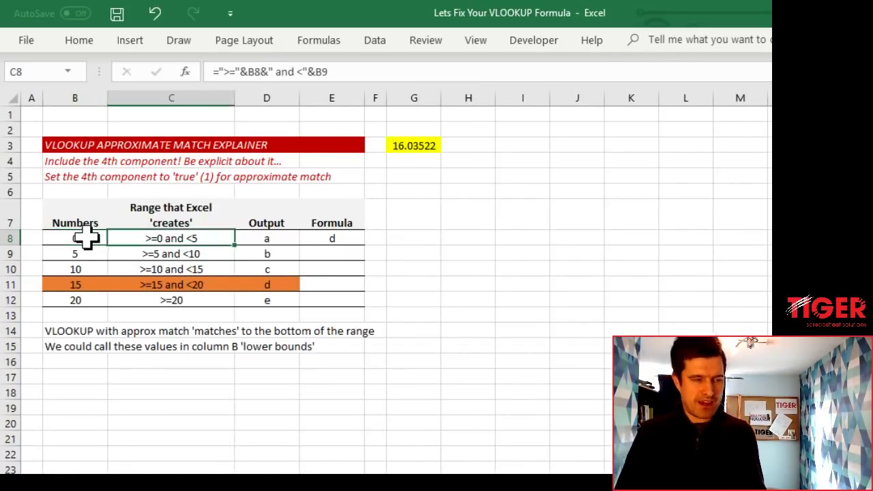
{"action": "left_click", "coordinate": [86, 237]}
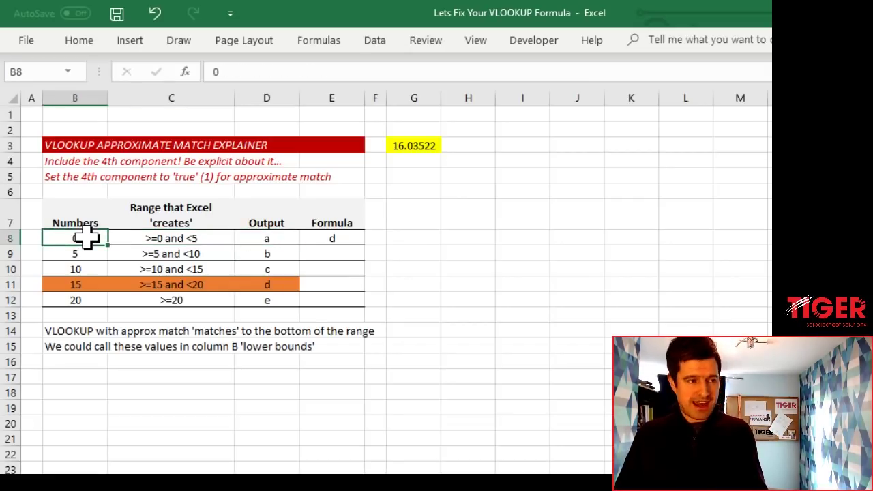
{"action": "key", "text": "shift+Down"}
{"action": "key", "text": "shift+Down"}
{"action": "key", "text": "shift+Down"}
{"action": "key", "text": "shift+Down"}
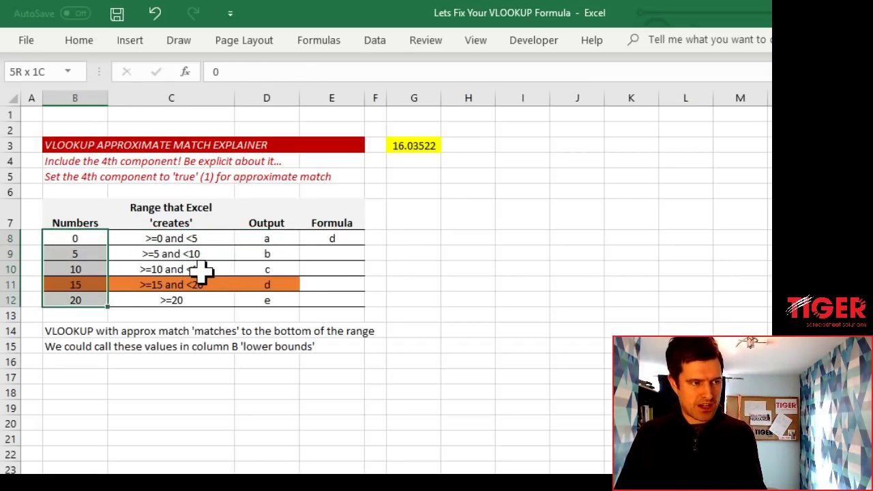
{"action": "left_click", "coordinate": [318, 238]}
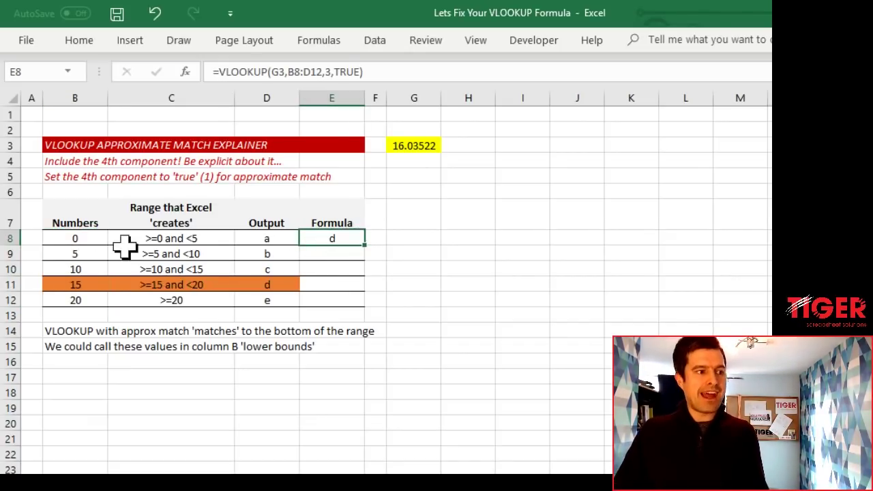
Review the column C range formulas, then open E8's =VLOOKUP(G3,B8:D12,3,TRUE) for editing
{"action": "left_click", "coordinate": [87, 238]}
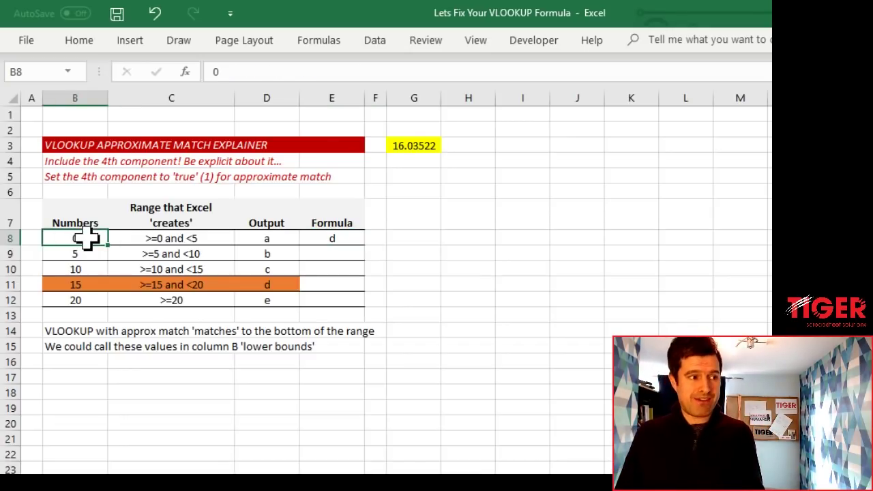
{"action": "key", "text": "Down"}
{"action": "key", "text": "Down"}
{"action": "key", "text": "Down"}
{"action": "key", "text": "Down"}
{"action": "key", "text": "Up"}
{"action": "key", "text": "Up"}
{"action": "key", "text": "Up"}
{"action": "key", "text": "Up"}
{"action": "key", "text": "Right"}
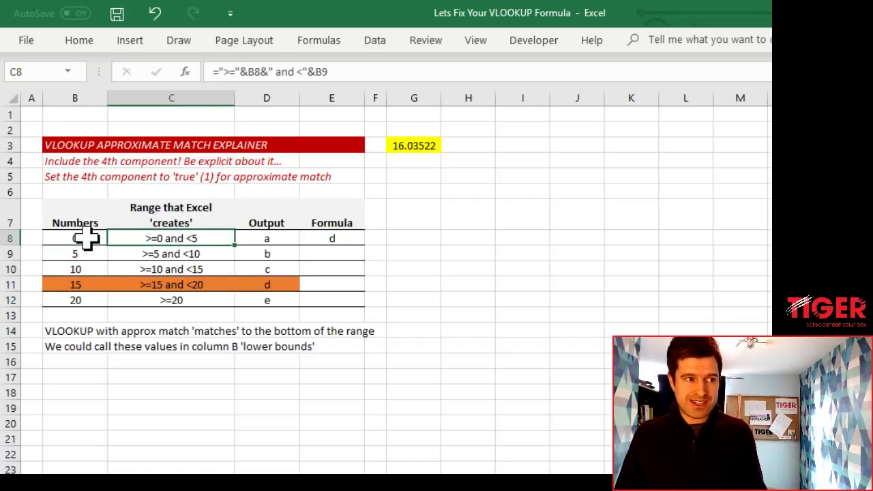
{"action": "key", "text": "shift+Down"}
{"action": "key", "text": "shift+Down"}
{"action": "key", "text": "shift+Down"}
{"action": "key", "text": "shift+Down"}
{"action": "key", "text": "shift+Down"}
{"action": "key", "text": "shift+Up"}
{"action": "key", "text": "Up"}
{"action": "key", "text": "Right"}
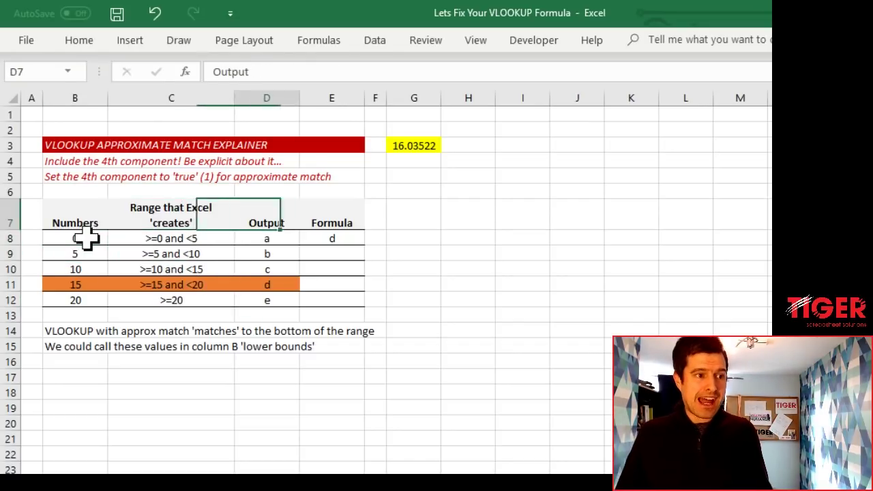
{"action": "key", "text": "Right"}
{"action": "key", "text": "Down"}
{"action": "key", "text": "F2"}
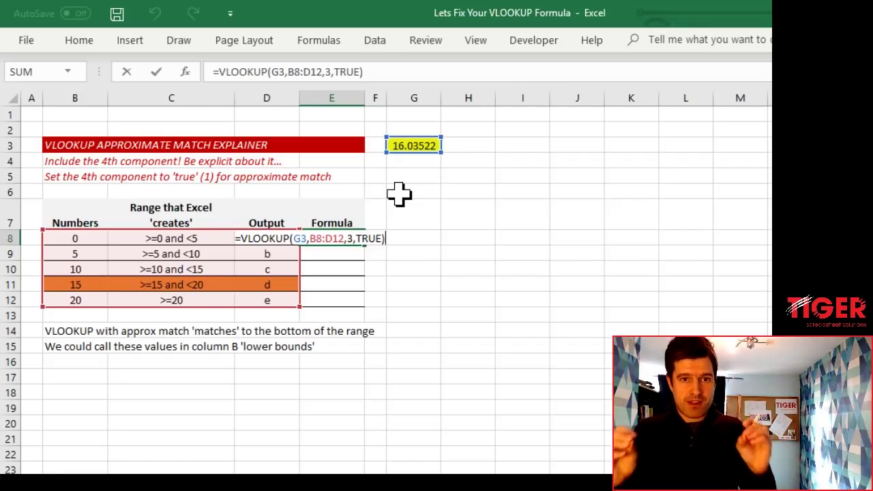
Confirm E8 and recalculate G3's random number until the lookup returns b
{"action": "key", "text": "ctrl+Return"}
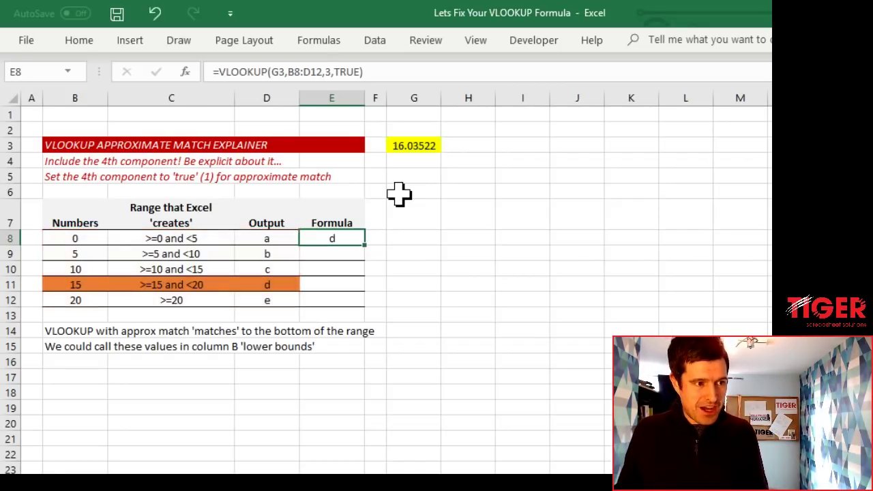
{"action": "key", "text": "F9"}
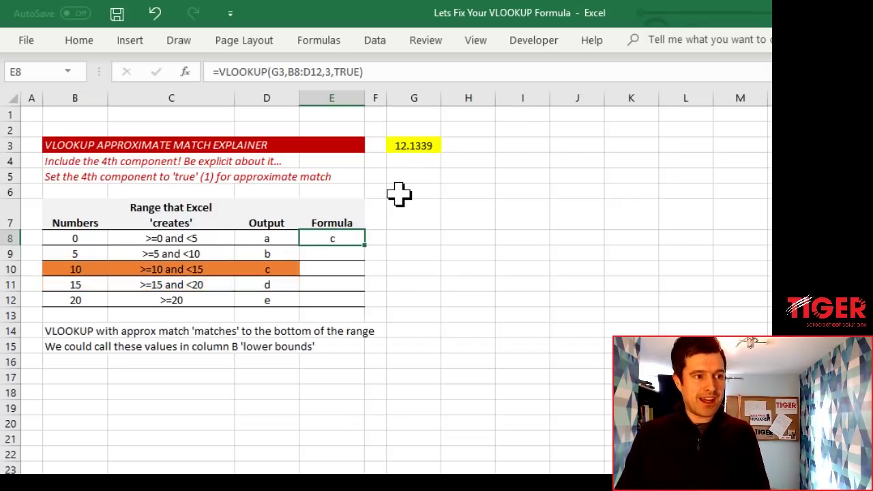
{"action": "key", "text": "F9"}
{"action": "key", "text": "F9"}
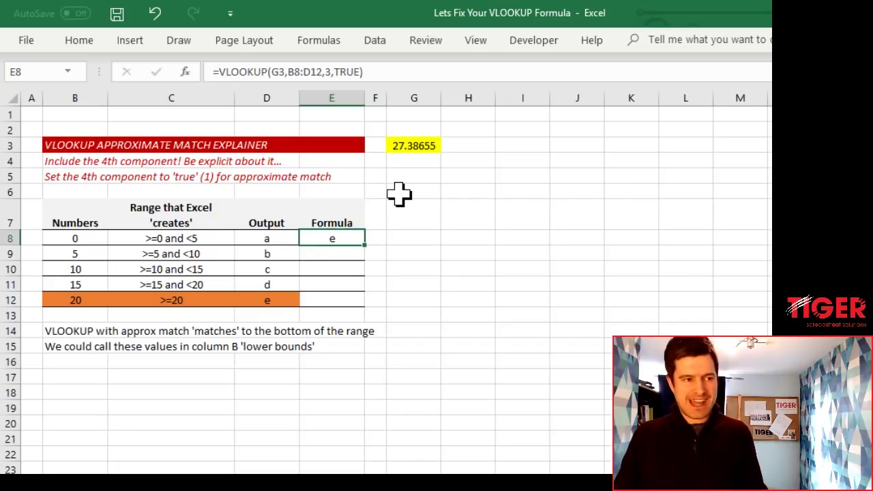
{"action": "left_click", "coordinate": [427, 145]}
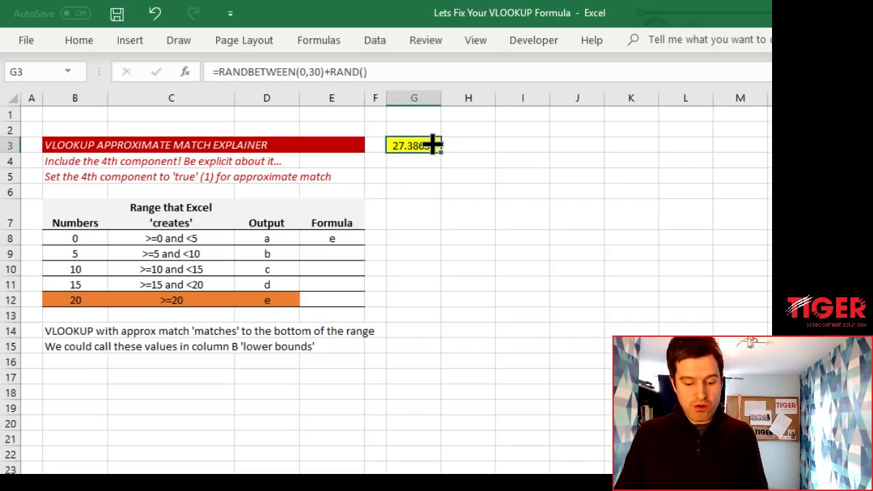
{"action": "key", "text": "F9"}
{"action": "key", "text": "F9"}
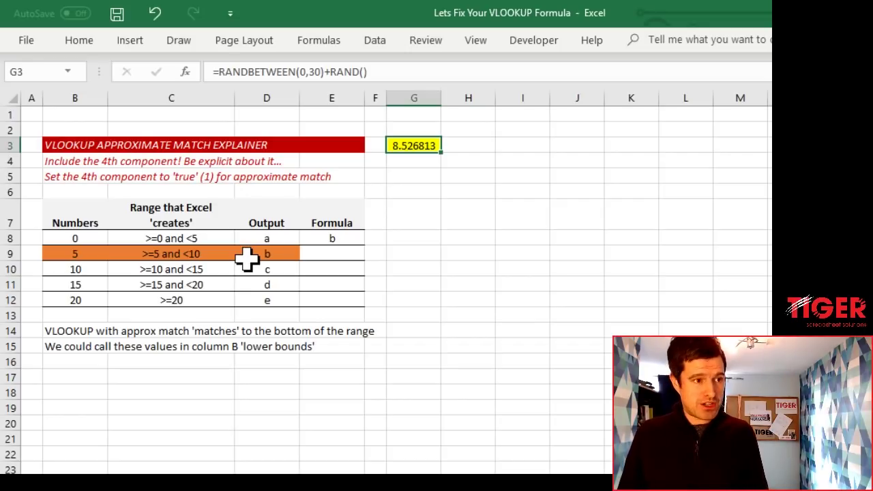
Re-check the E8 lookup formula with its argument hints and confirm it unchanged
{"action": "key", "text": "Down"}
{"action": "key", "text": "Down"}
{"action": "key", "text": "Down"}
{"action": "key", "text": "Down"}
{"action": "key", "text": "Down"}
{"action": "key", "text": "Left"}
{"action": "key", "text": "Left"}
{"action": "key", "text": "Left"}
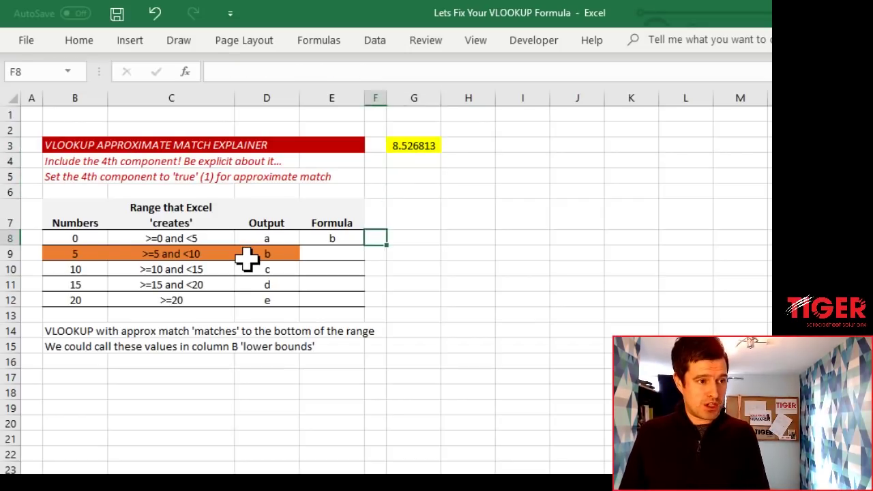
{"action": "key", "text": "Right"}
{"action": "key", "text": "F2"}
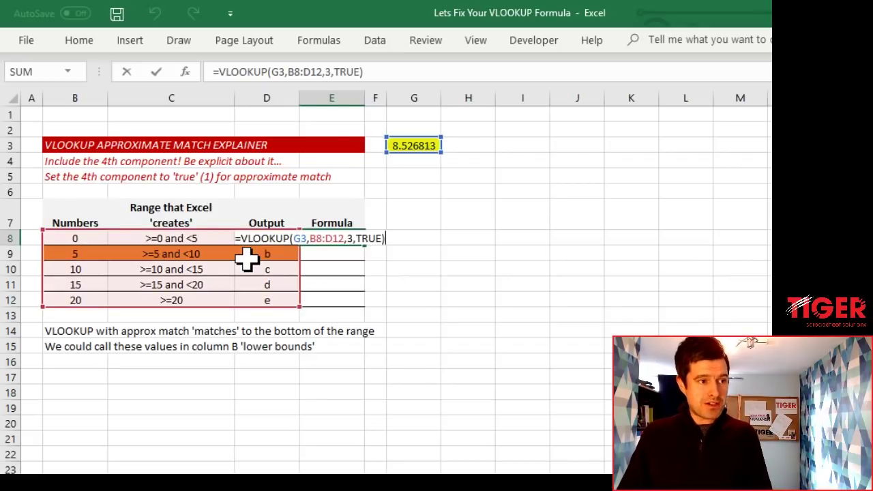
{"action": "left_click", "coordinate": [364, 72]}
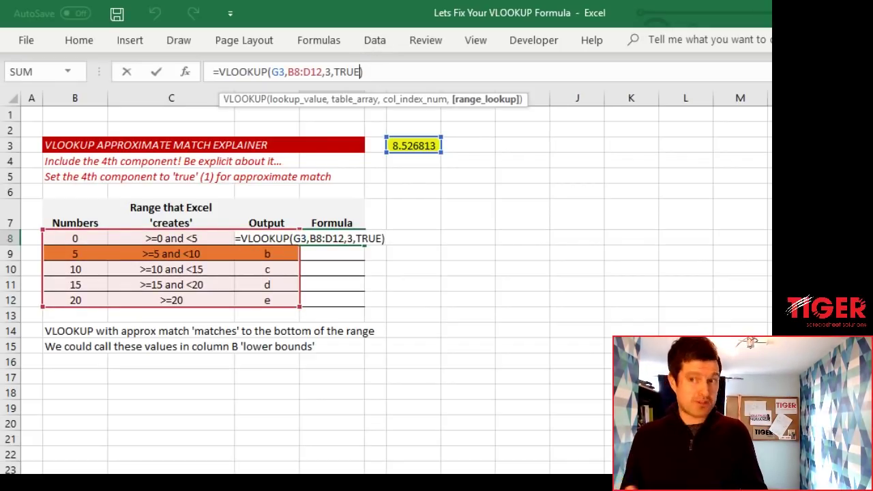
{"action": "key", "text": "ctrl+Return"}
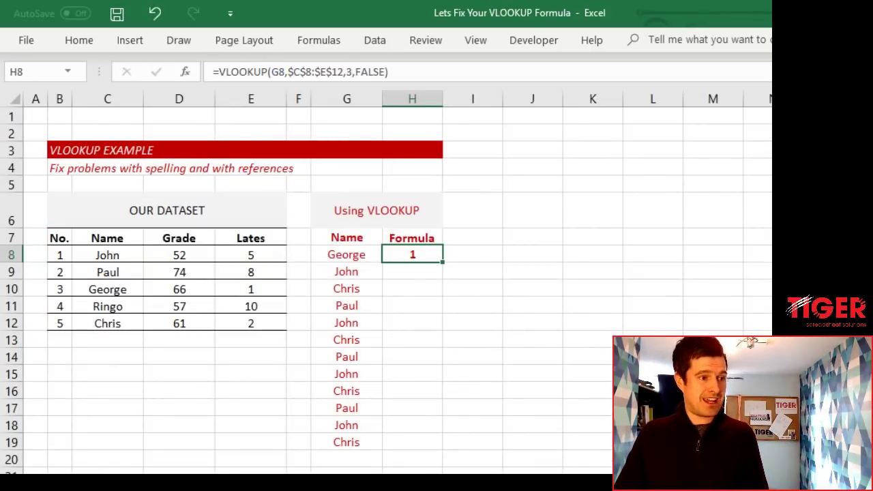
{"action": "left_click", "coordinate": [356, 394]}
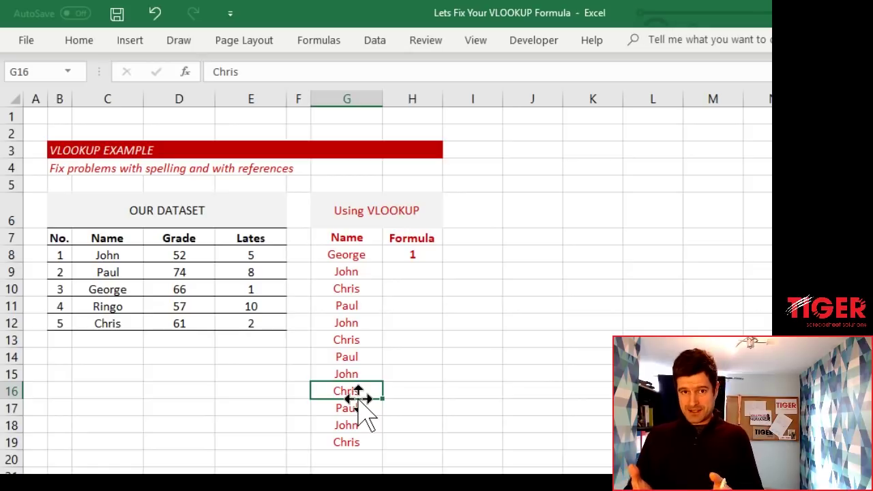